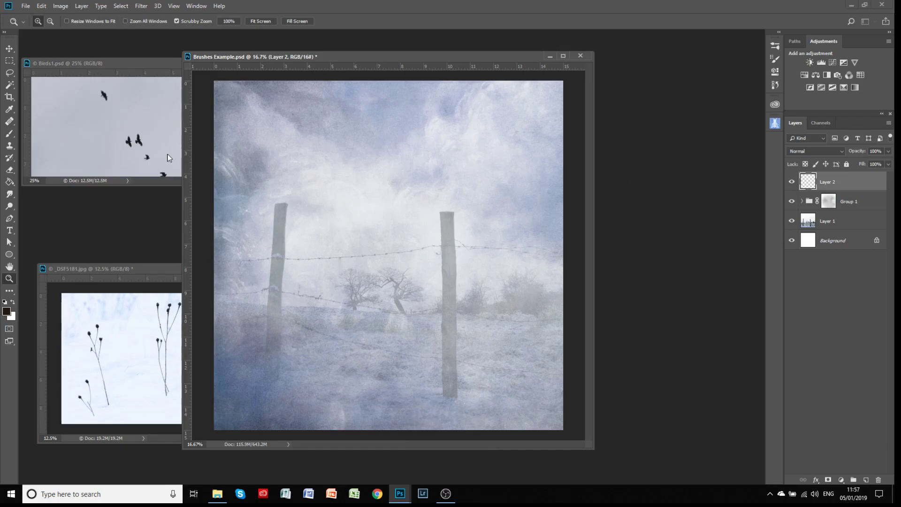
- Look over the Birds1 crow and seed-head grasses photos, then return to the fence composite
click(142, 138)
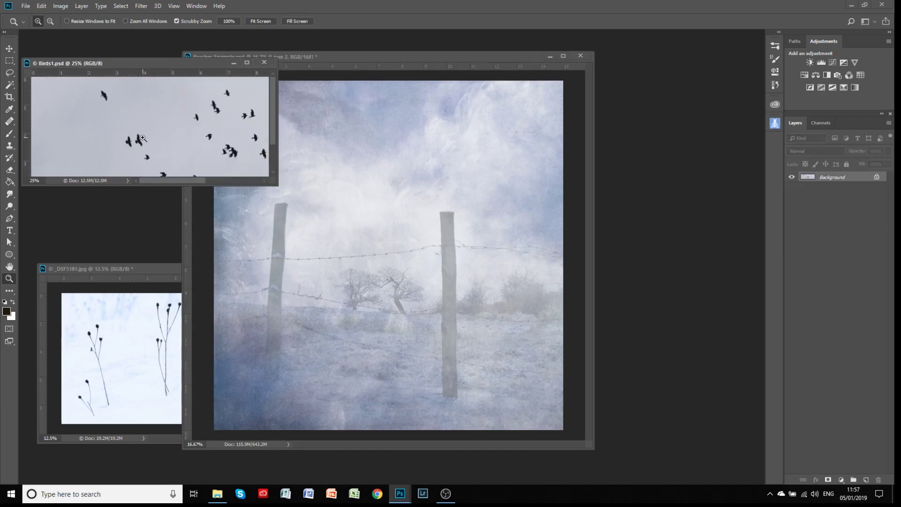
click(148, 293)
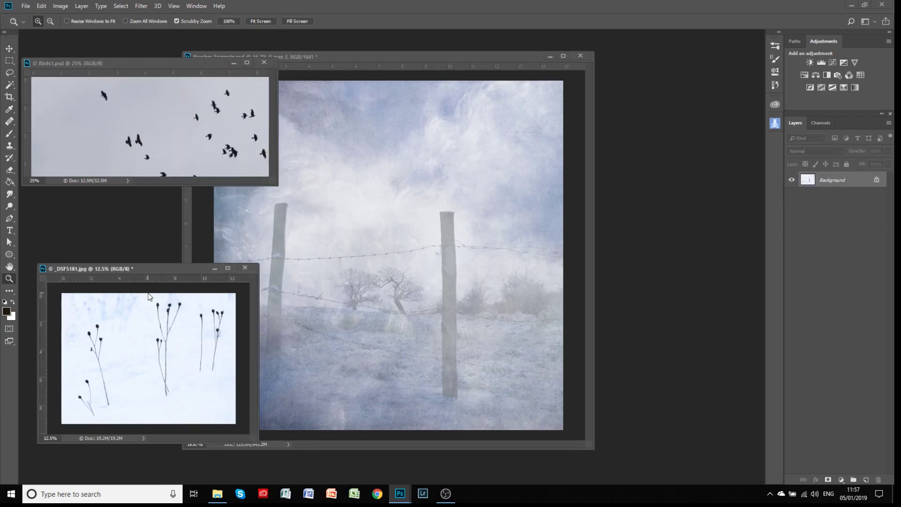
click(325, 59)
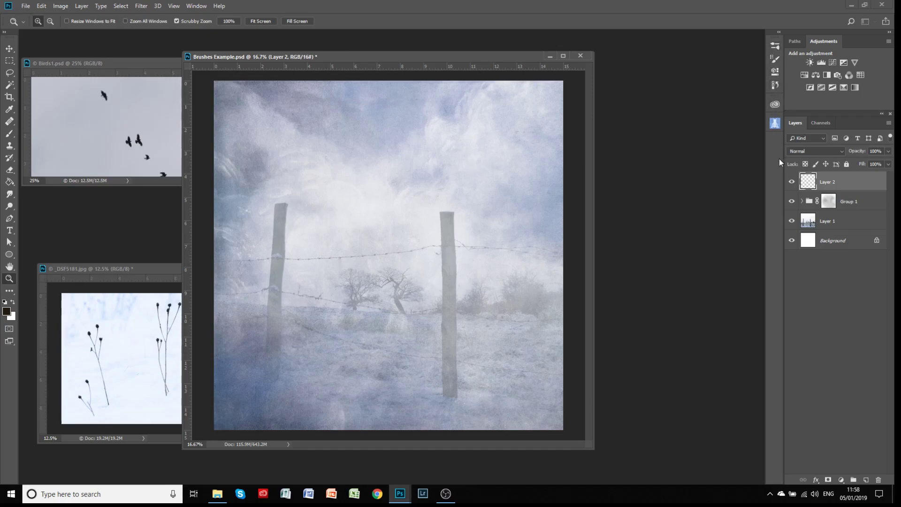
- Switch to the Brush tool and show the Brushes panel from the Window menu
click(775, 47)
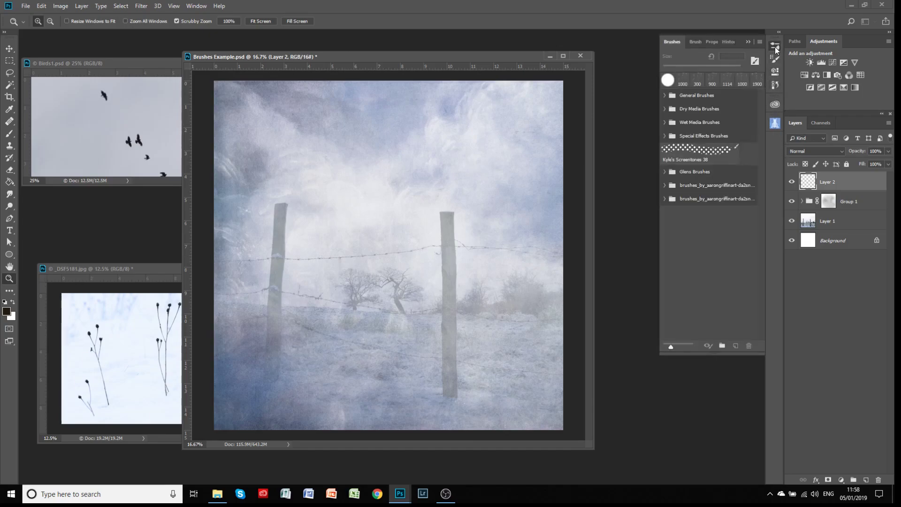
click(9, 135)
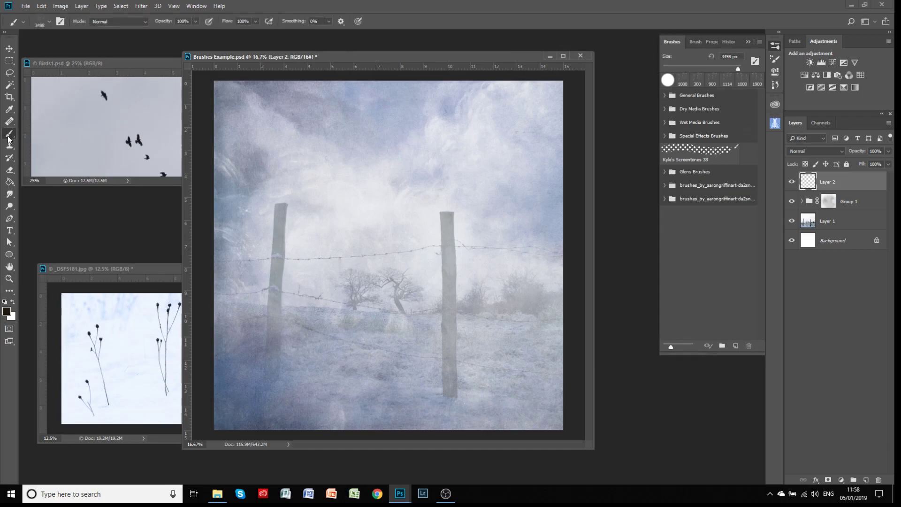
click(49, 23)
click(48, 24)
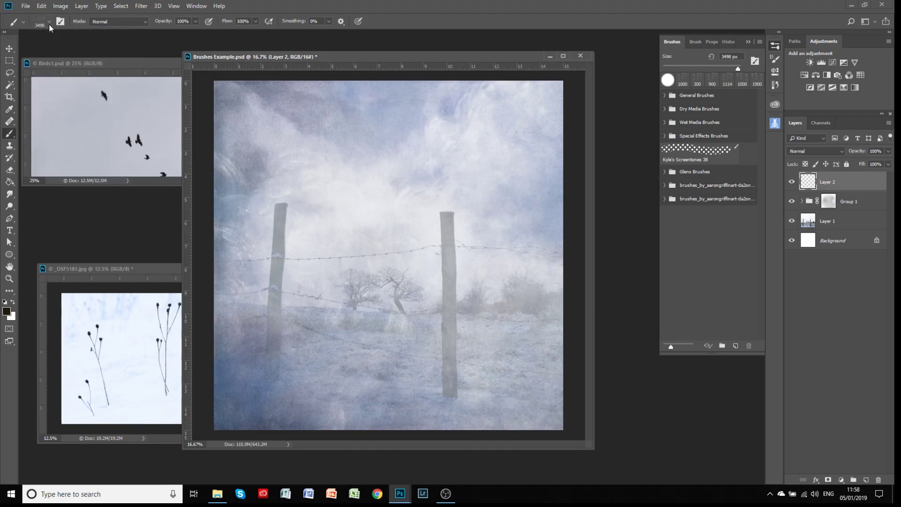
click(748, 41)
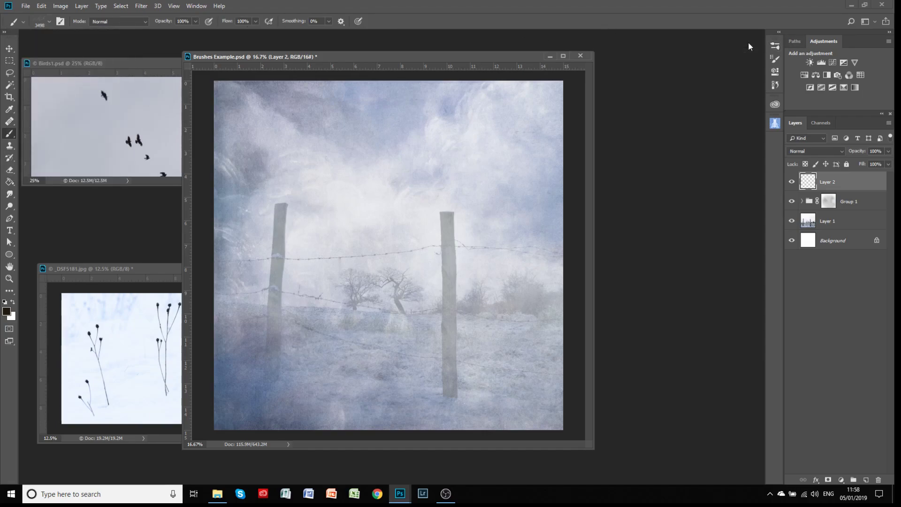
click(196, 6)
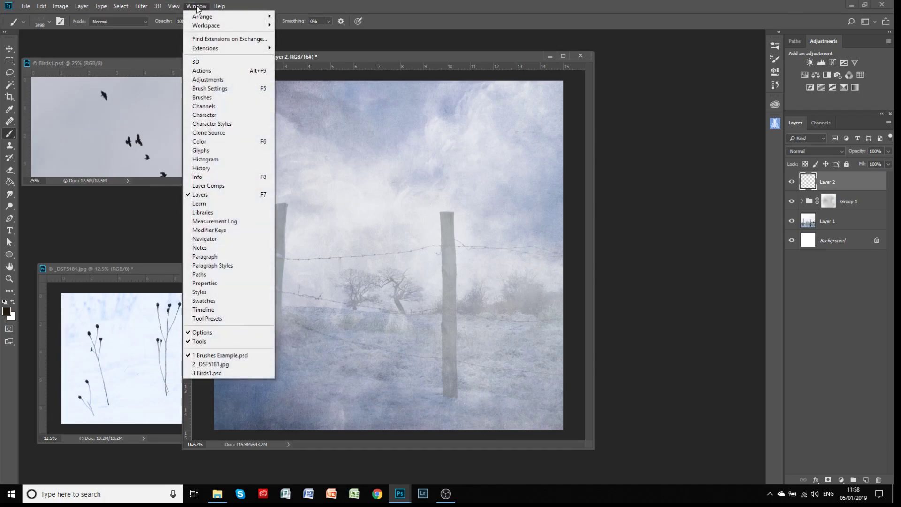
click(203, 98)
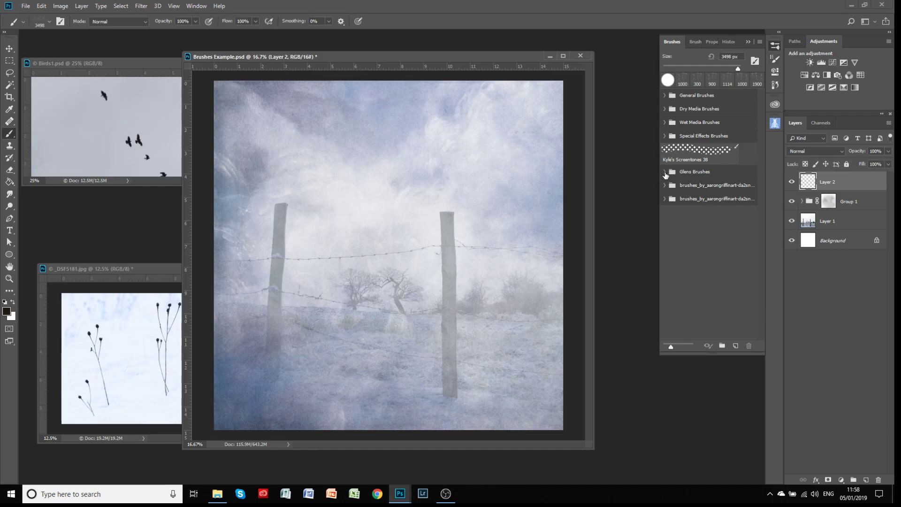
- Expand Glens Brushes and test-stamp the Crows1 and GeeseFlyL presets on the composite
click(664, 172)
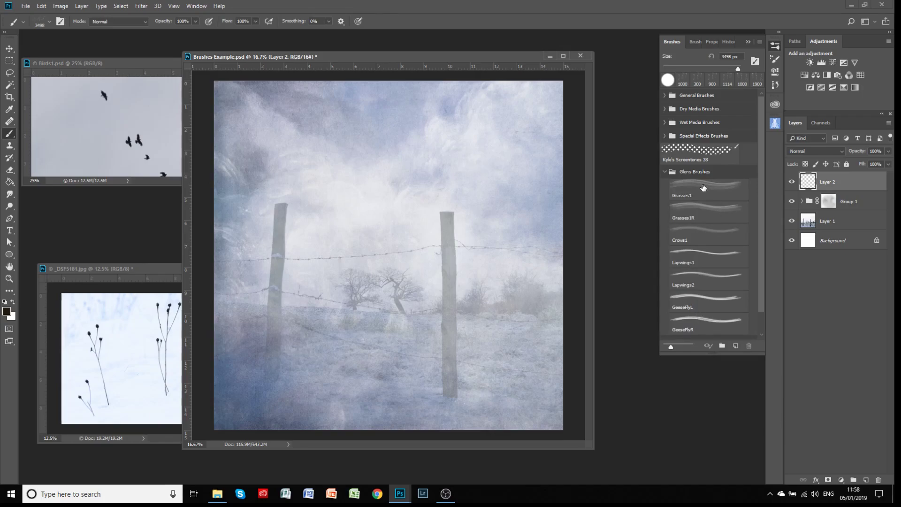
click(703, 240)
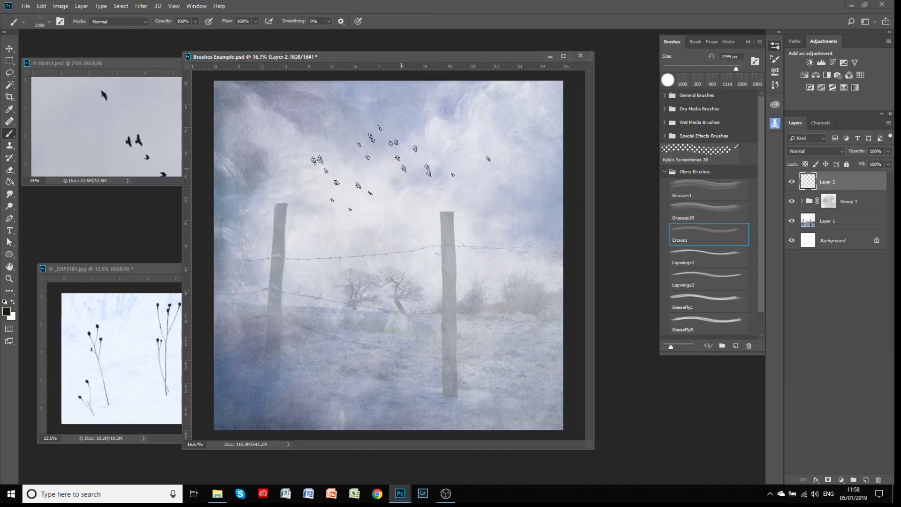
click(394, 162)
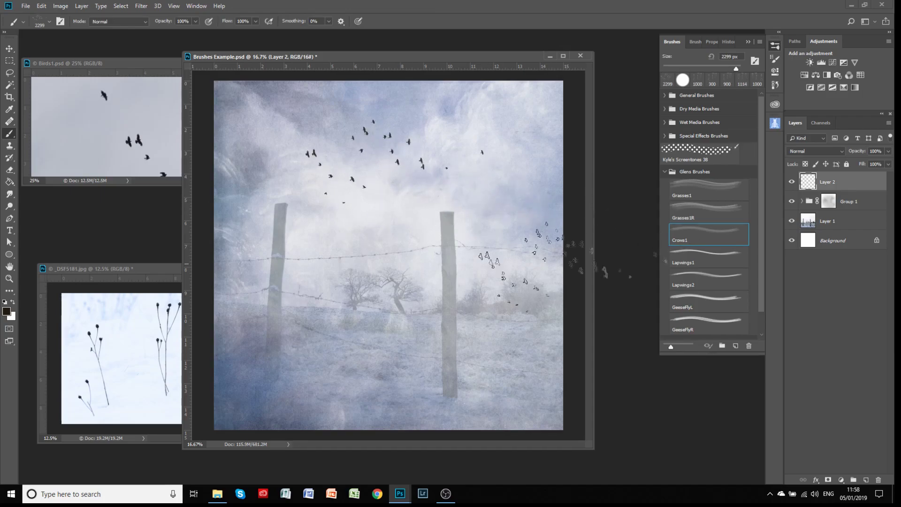
click(711, 306)
click(408, 231)
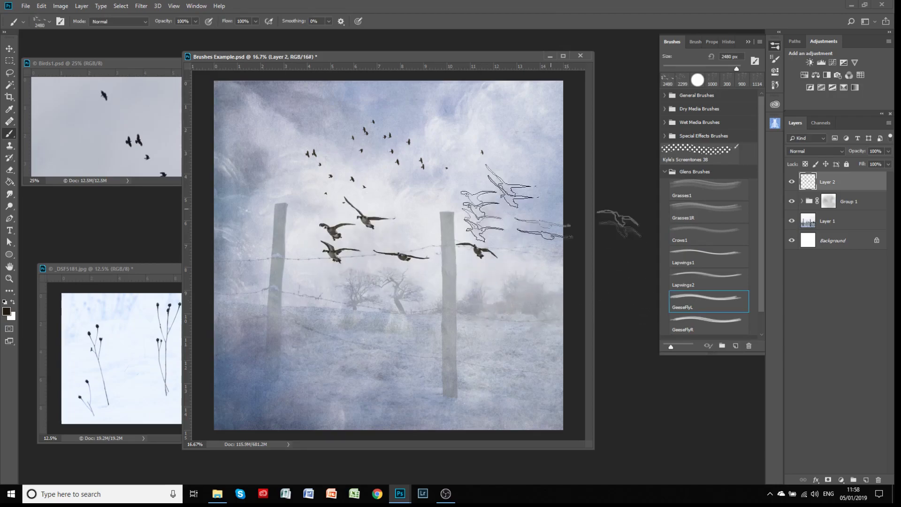
- Remove both trial stamps with Edit > Undo and Edit > Step Backward
click(41, 5)
click(47, 14)
click(42, 6)
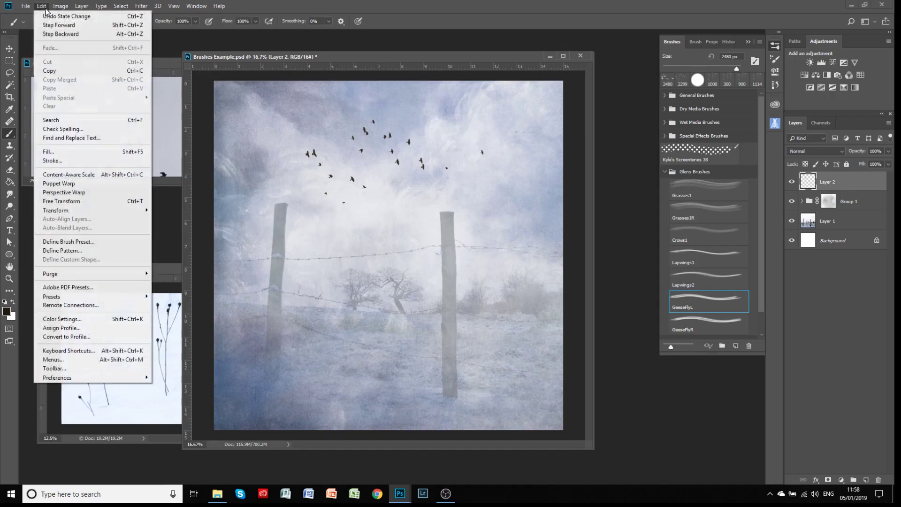
click(50, 30)
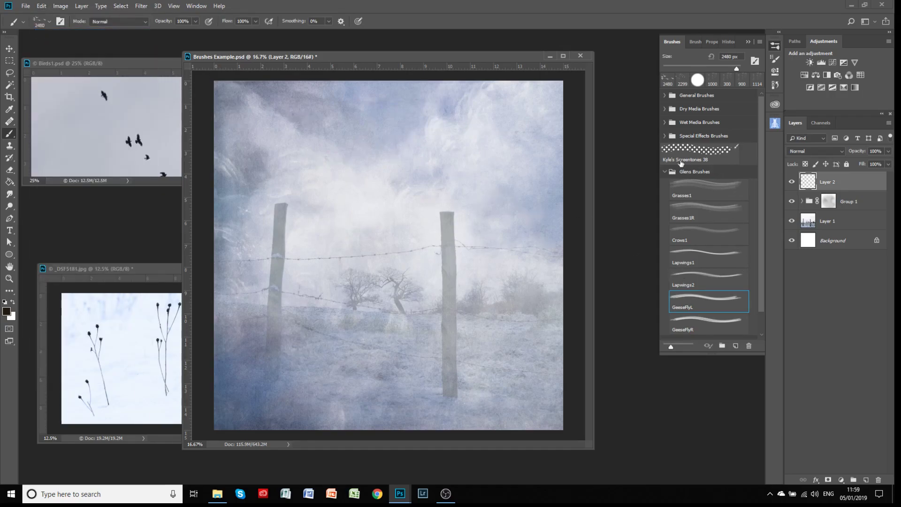
- Collapse Glens Brushes, create a brush group named 'My Brushes', and select the Move tool
click(665, 172)
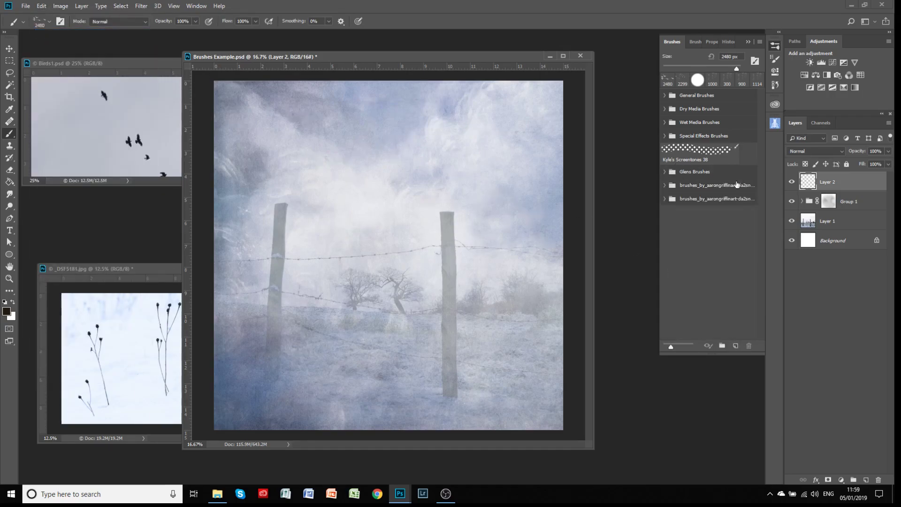
click(722, 347)
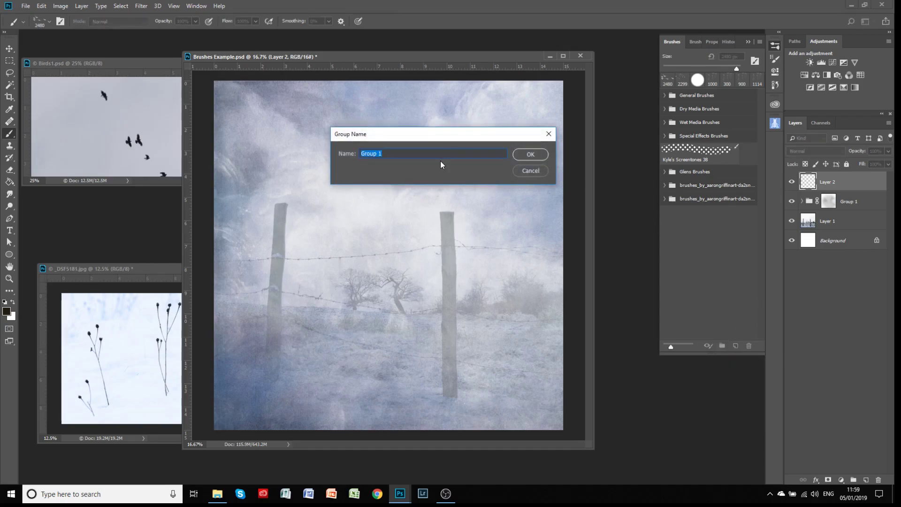
text(My Brushes)
click(528, 154)
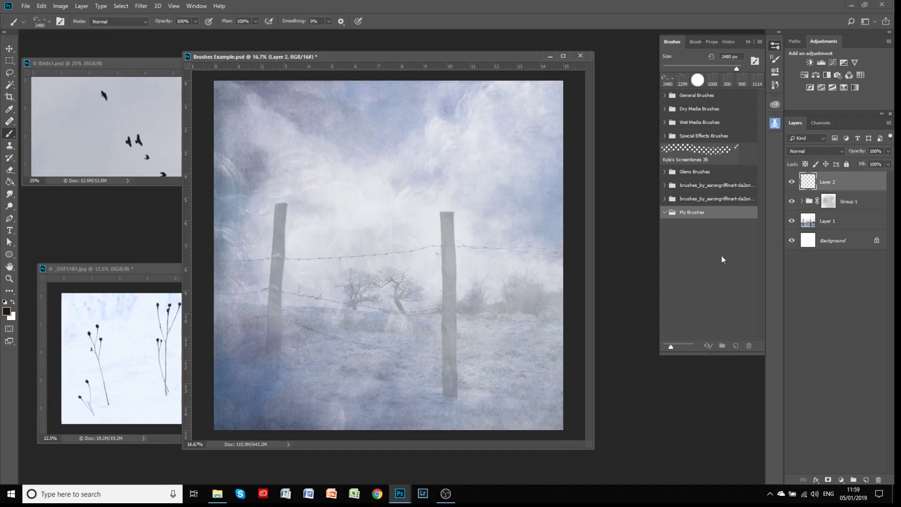
click(8, 53)
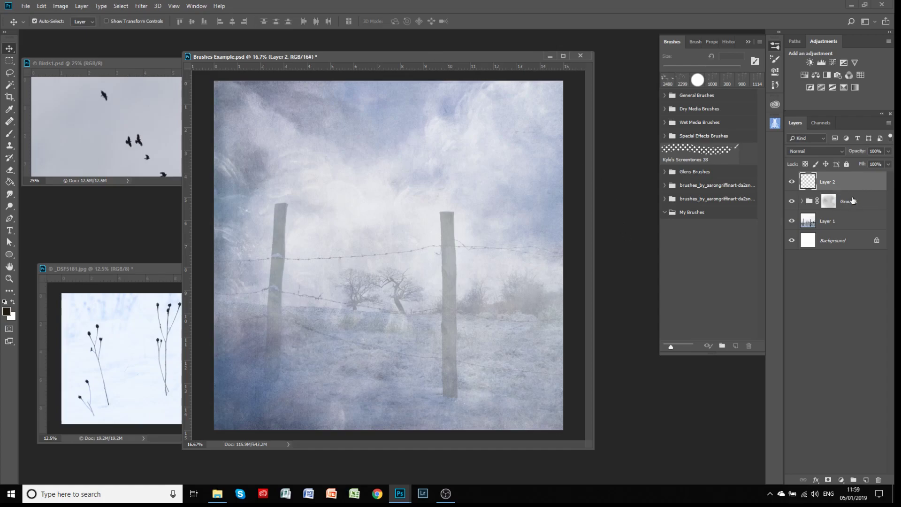
click(792, 201)
click(792, 181)
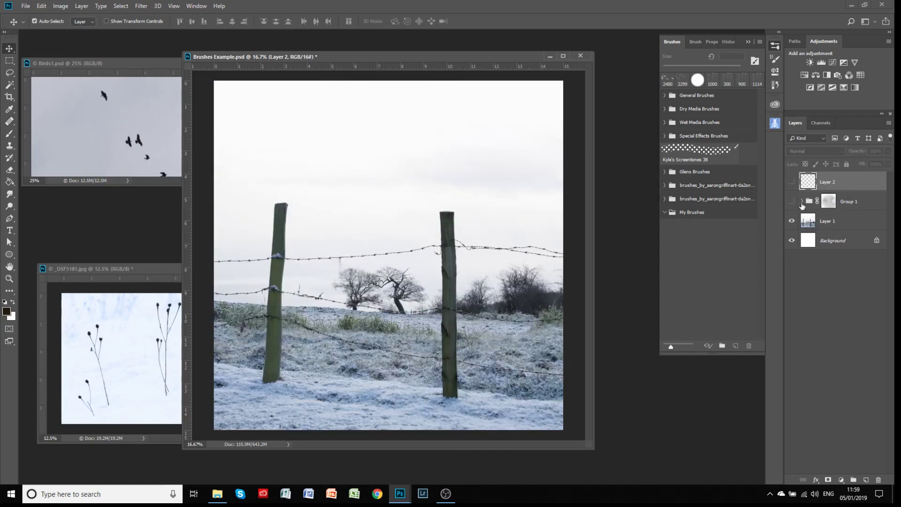
click(792, 202)
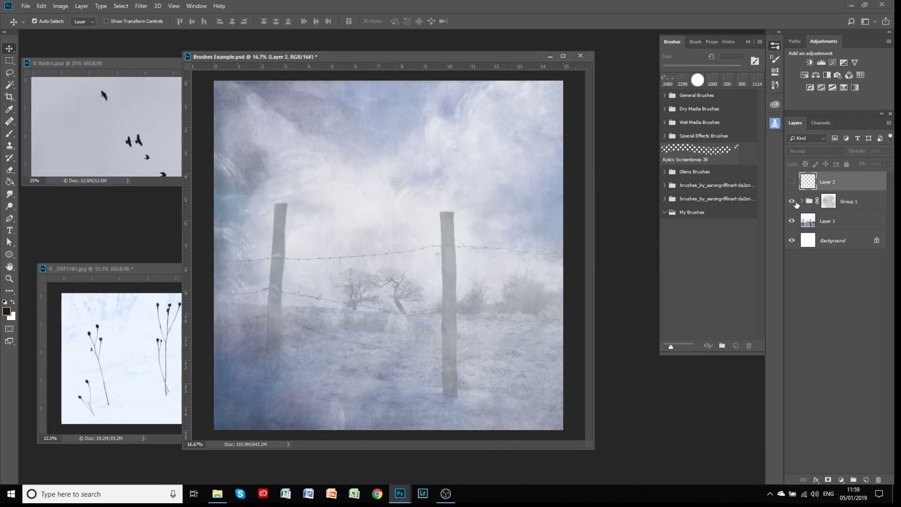
click(801, 201)
click(801, 202)
click(792, 182)
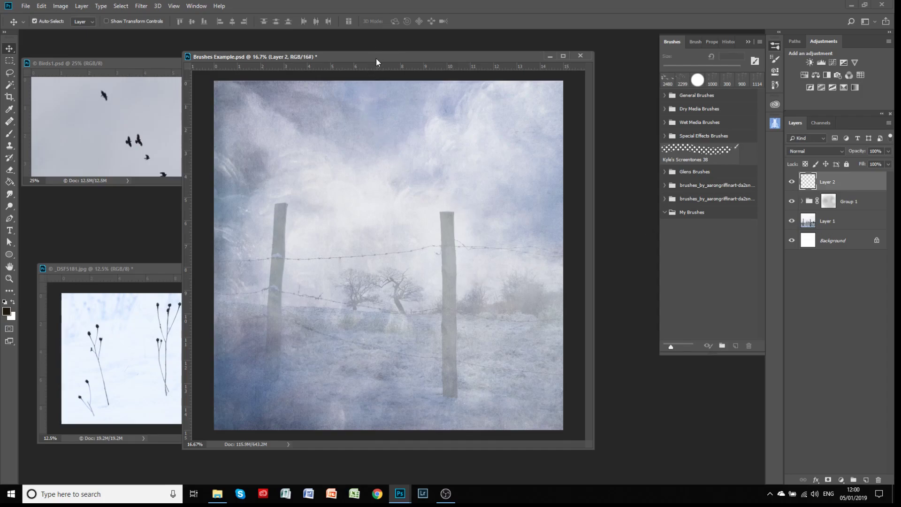
- Copy the Birds1 crow photo into the fence composite as Layer 3, positioned across the upper sky
drag(376, 58, 431, 53)
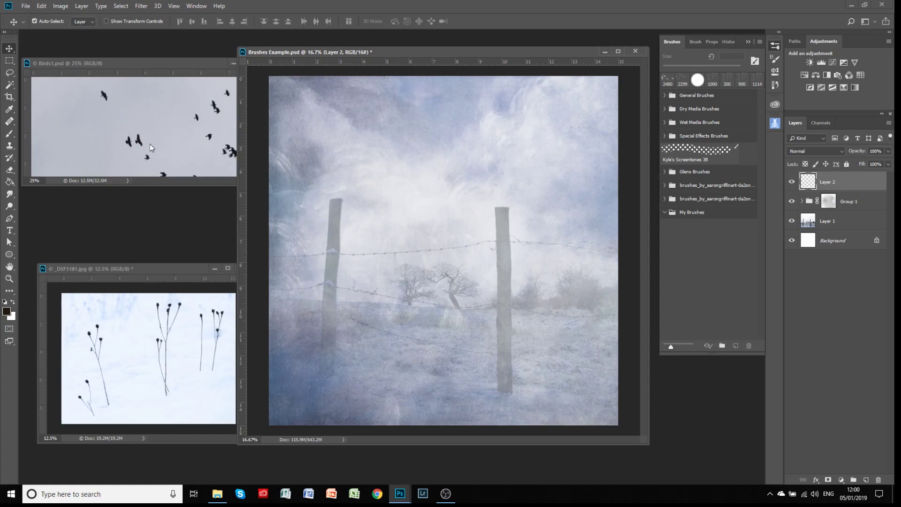
click(135, 142)
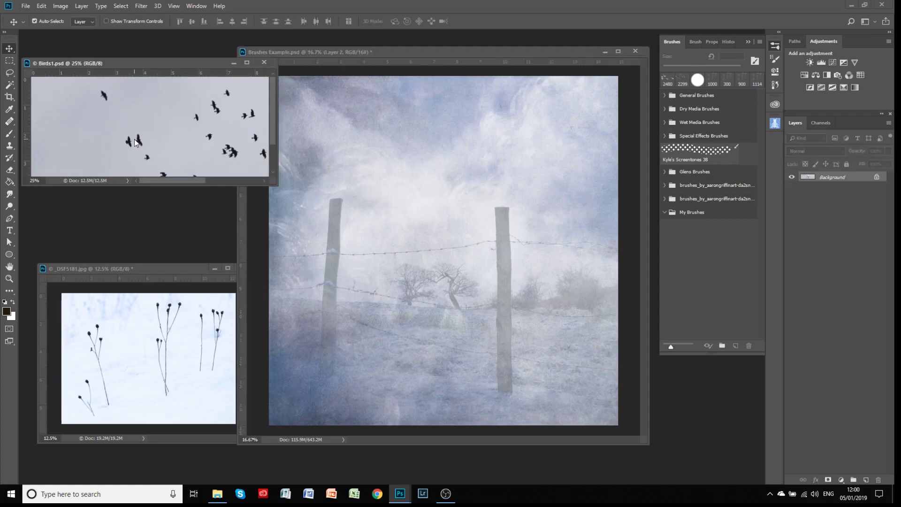
drag(214, 143, 381, 163)
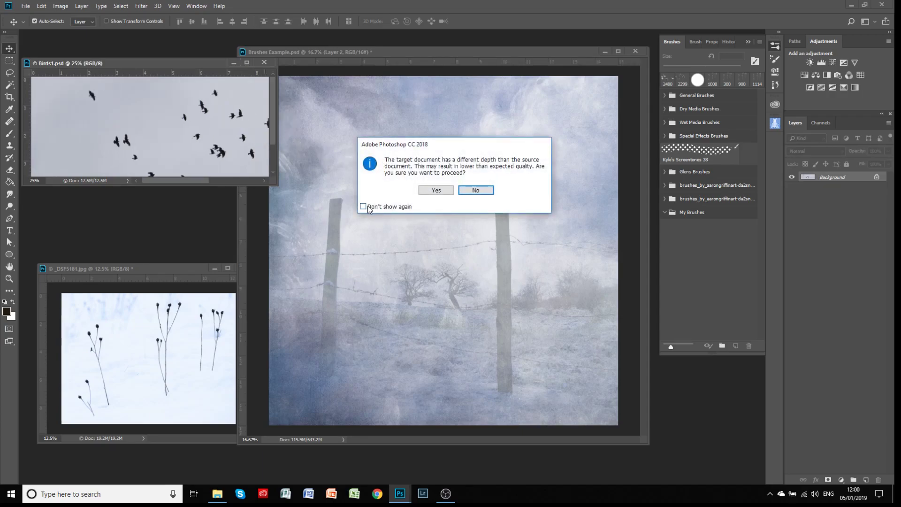
click(428, 193)
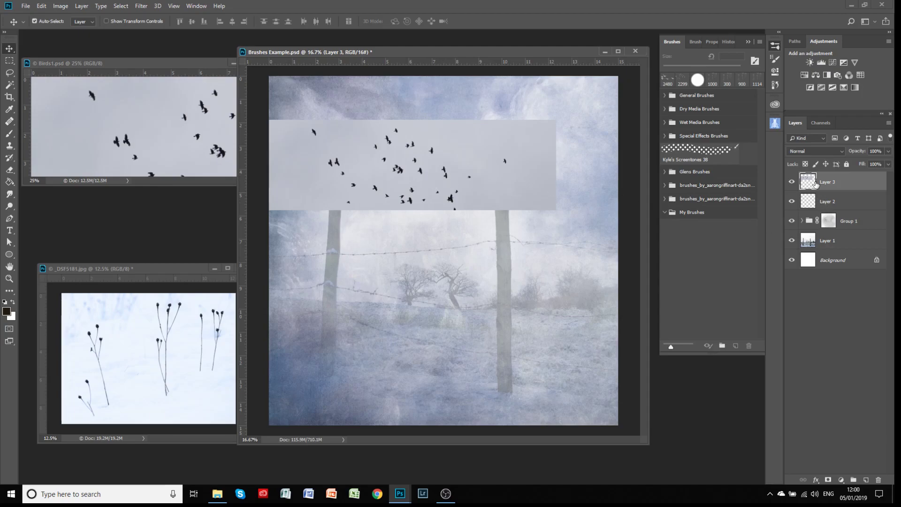
drag(402, 190, 440, 173)
- Step Layer 3's blend mode through Dissolve, Darker Color, Linear Dodge and Hard Light to Pin Light
click(794, 152)
click(794, 153)
click(794, 153)
key(Down)
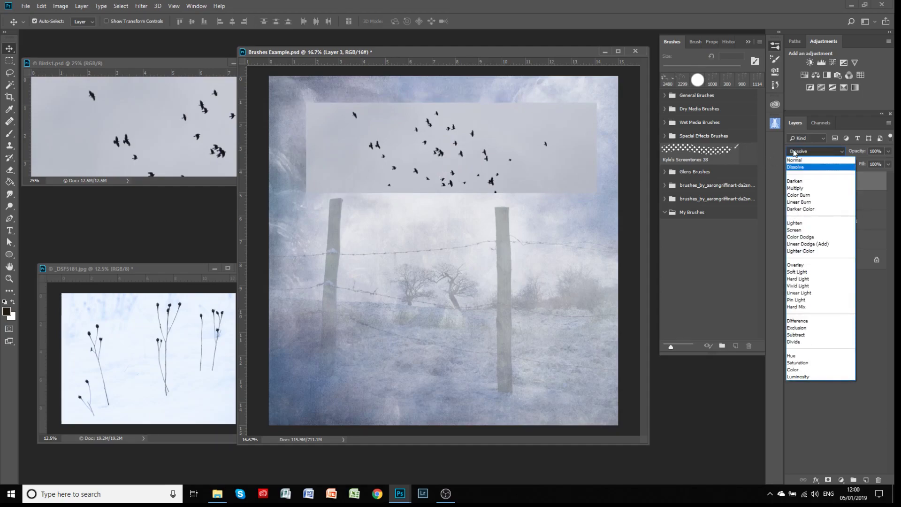
key(Return)
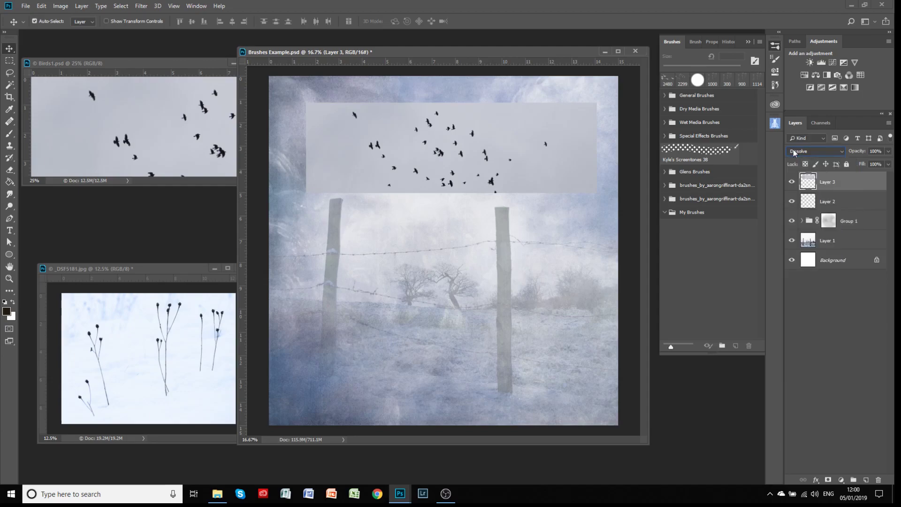
key(Down)
key(Down)
key(Down)
key(Down)
key(Down)
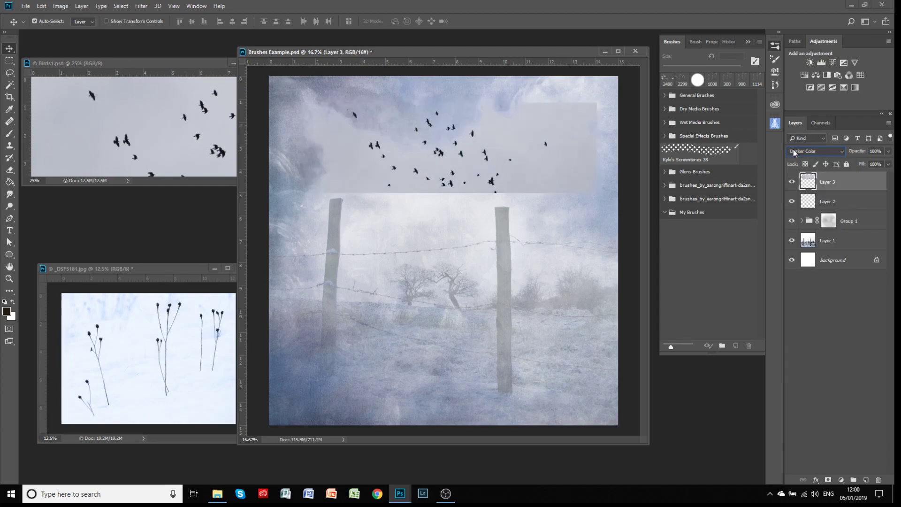
key(Down)
key(Down)
key(Down)
key(Down)
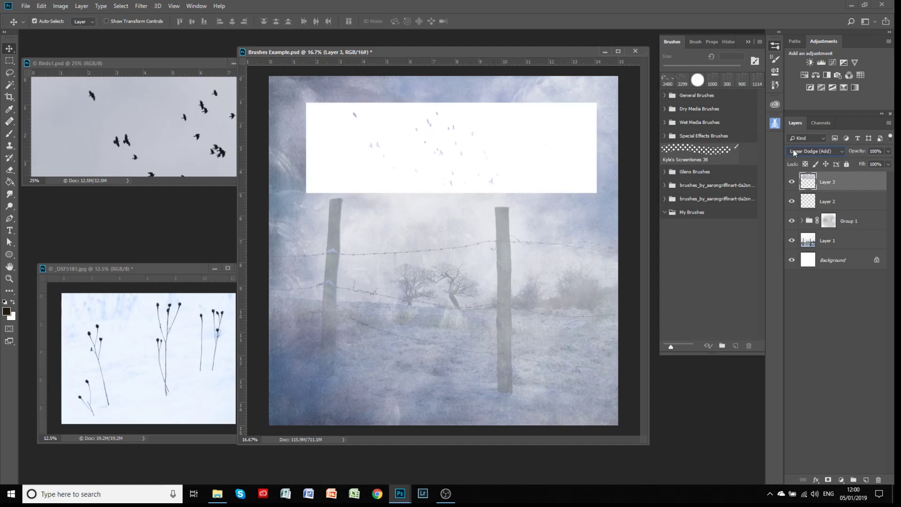
key(Down)
key(Down)
key(Down)
key(Down)
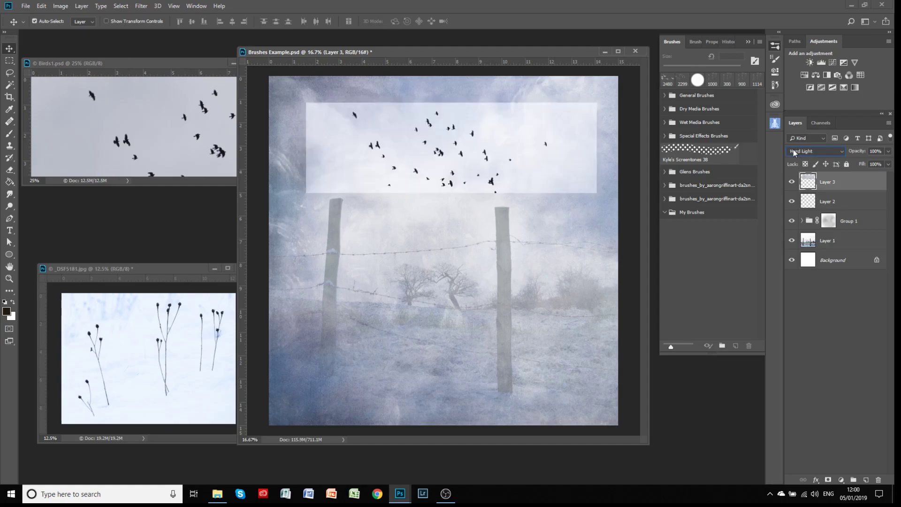
key(Down)
key(Down)
key(Down)
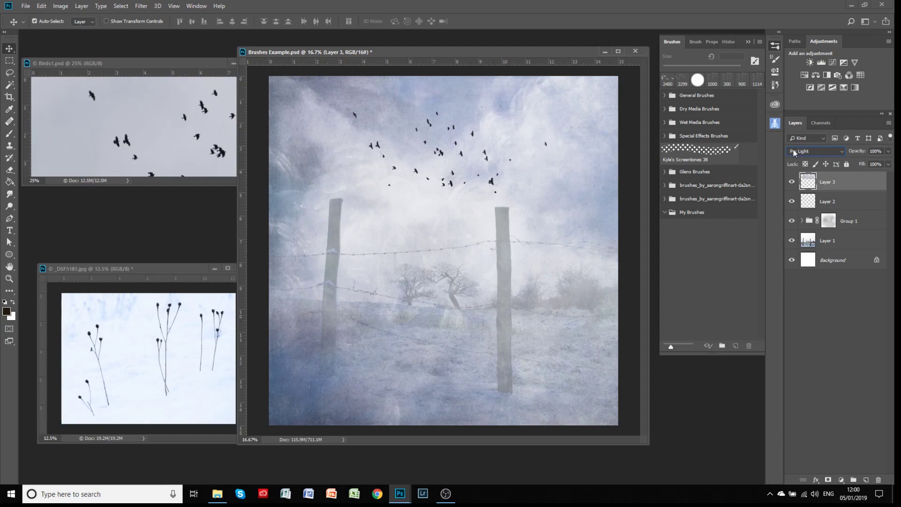
- Try Layer 3 below and above Layer 1 with Darken, Lighten, Lighter Color and Hard Light blends
drag(825, 183, 825, 246)
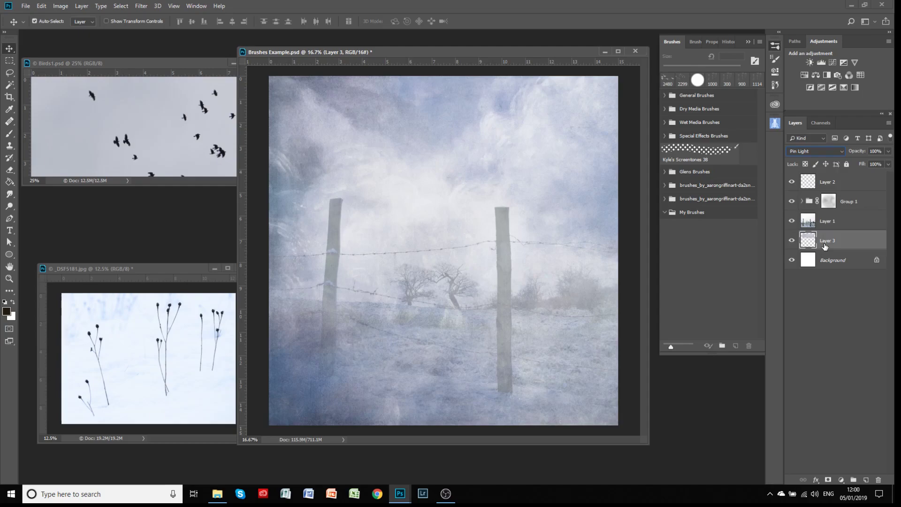
click(814, 151)
click(799, 182)
click(805, 151)
click(803, 152)
scroll(813, 151, down, 4)
drag(835, 240, 825, 222)
click(807, 152)
click(806, 223)
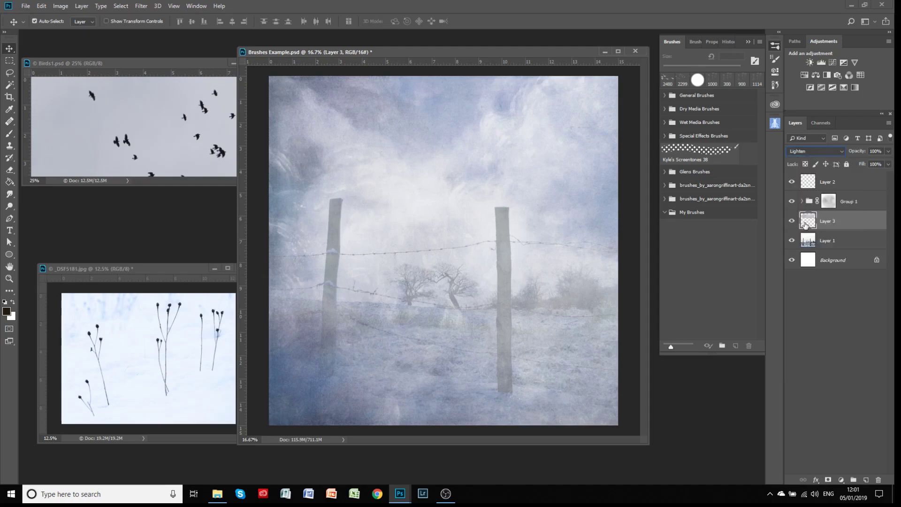
key(Down)
key(Down)
key(Down)
key(Down)
key(Down)
key(Down)
key(Down)
key(Down)
key(Down)
key(Down)
key(Up)
key(Down)
- Scale the birds to about half size over the right fence post, then delete Layer 3
key(ctrl+t)
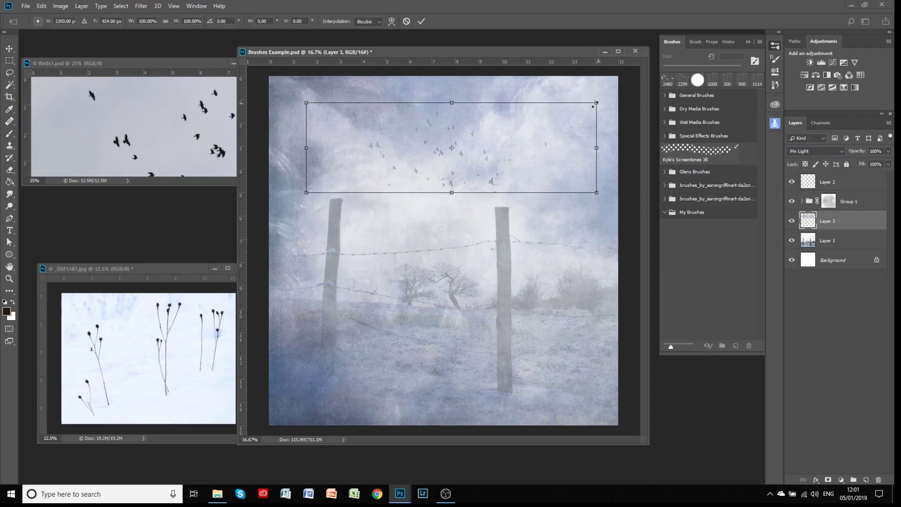
drag(597, 102, 450, 141)
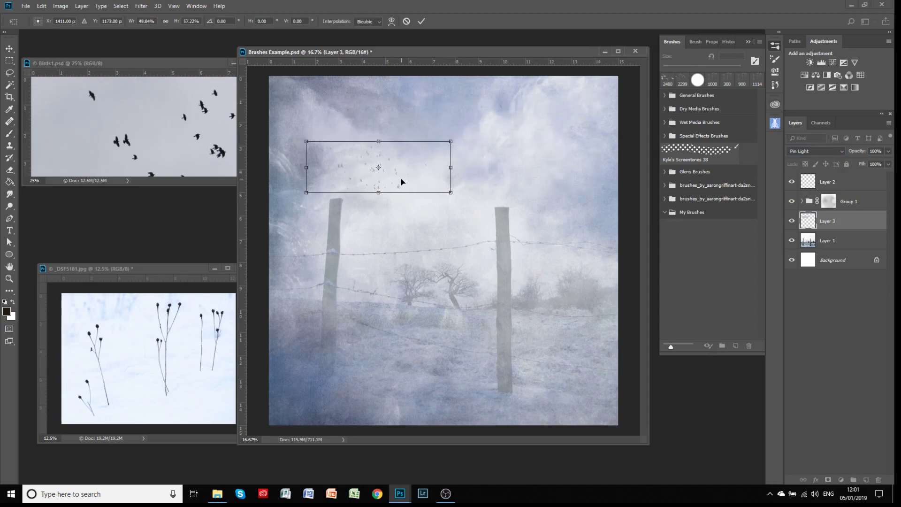
drag(402, 181, 560, 185)
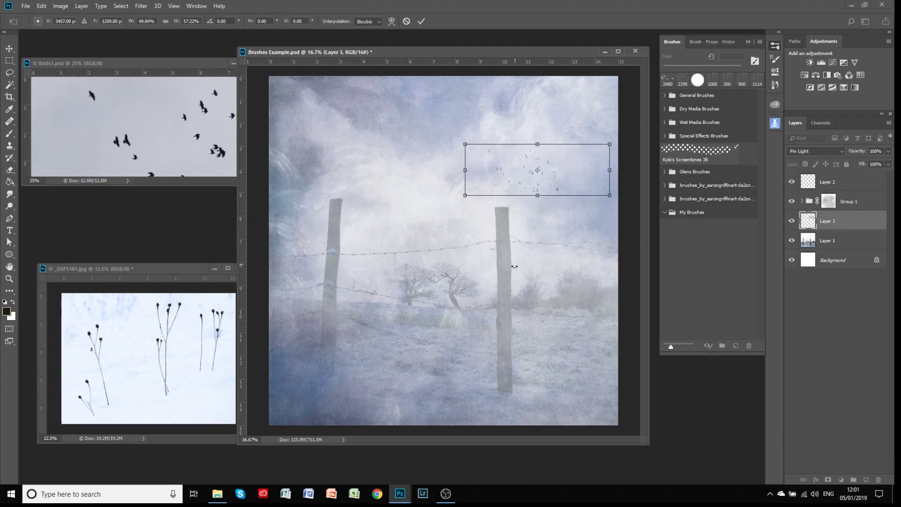
click(422, 22)
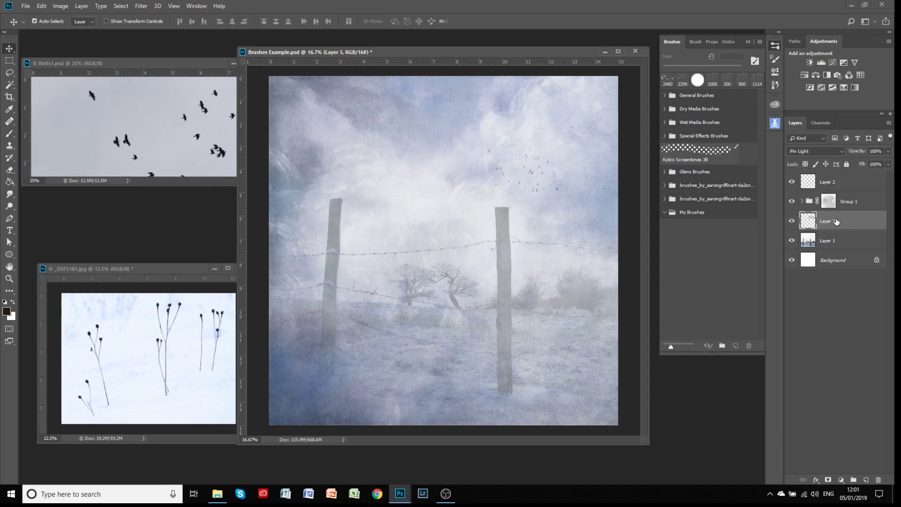
drag(835, 222, 879, 479)
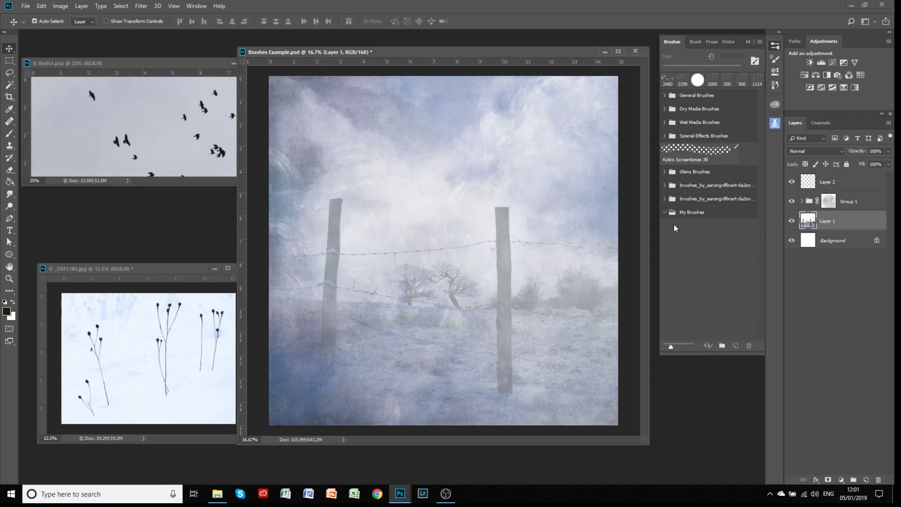
- Enlarge the Birds1 window, zoom to 33.3%, and fit the window to the whole flock
drag(237, 185, 645, 354)
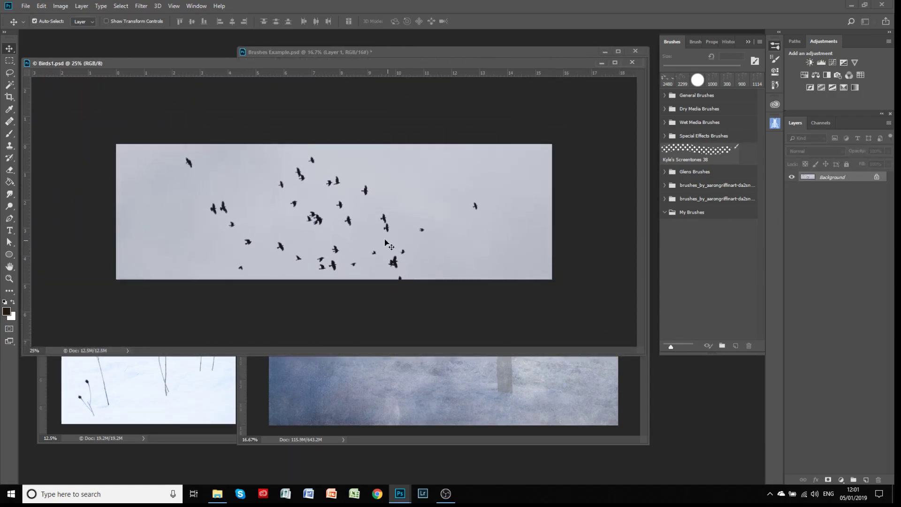
key(ctrl)
key(ctrl+plus)
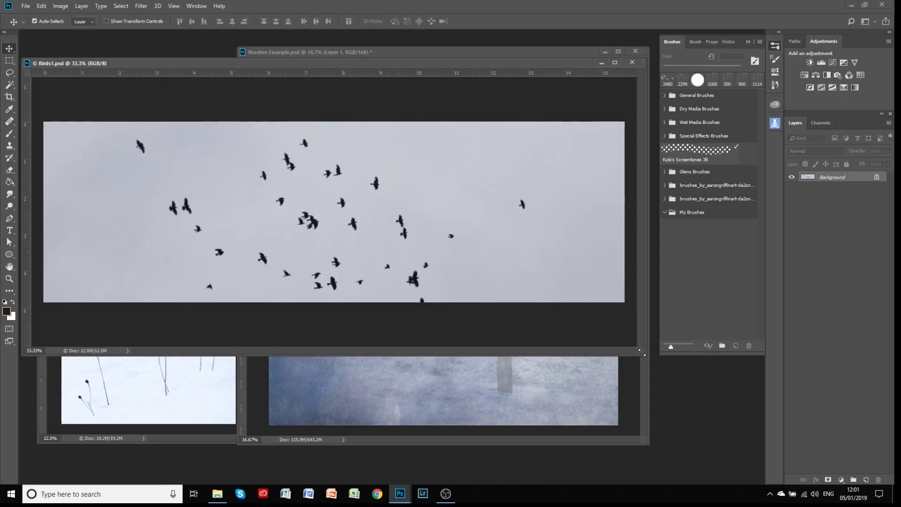
drag(643, 354, 646, 321)
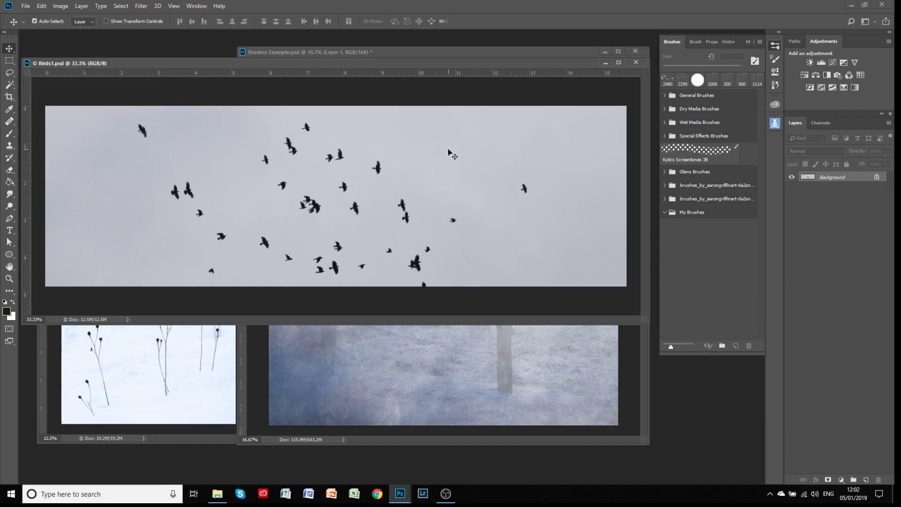
- Apply Levels to Birds1 with the white input near 200, turning the grey sky near-white
click(62, 7)
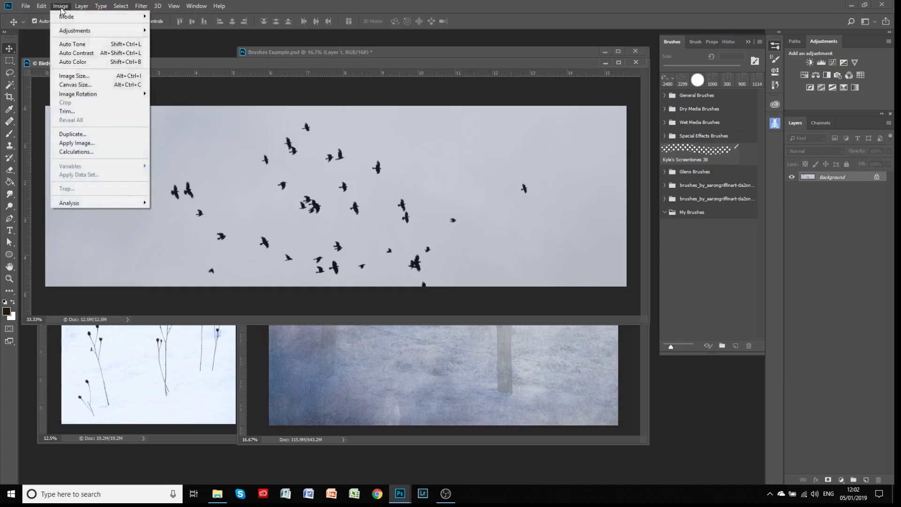
mouse_move(75, 30)
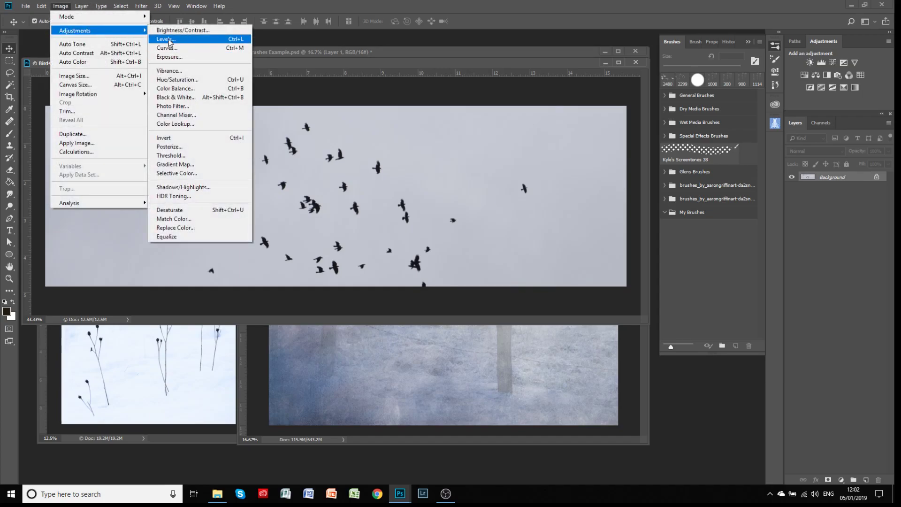
click(164, 39)
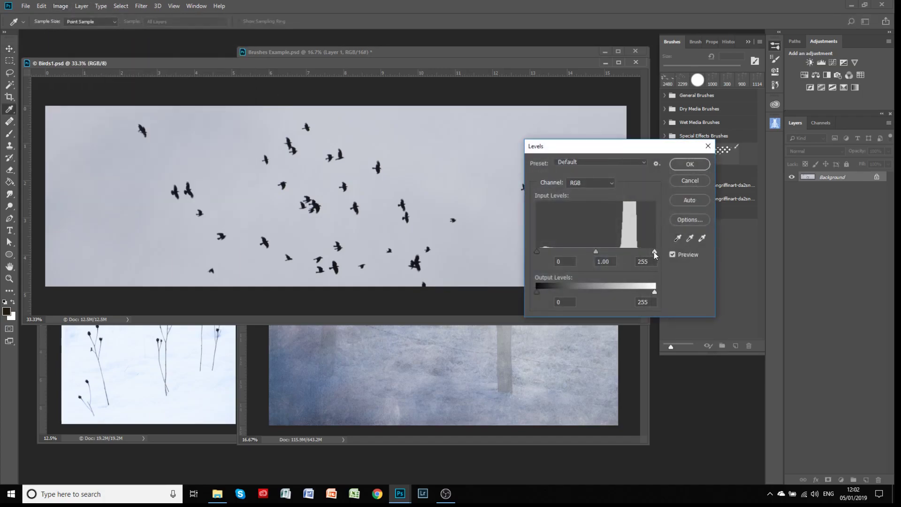
drag(655, 252, 568, 251)
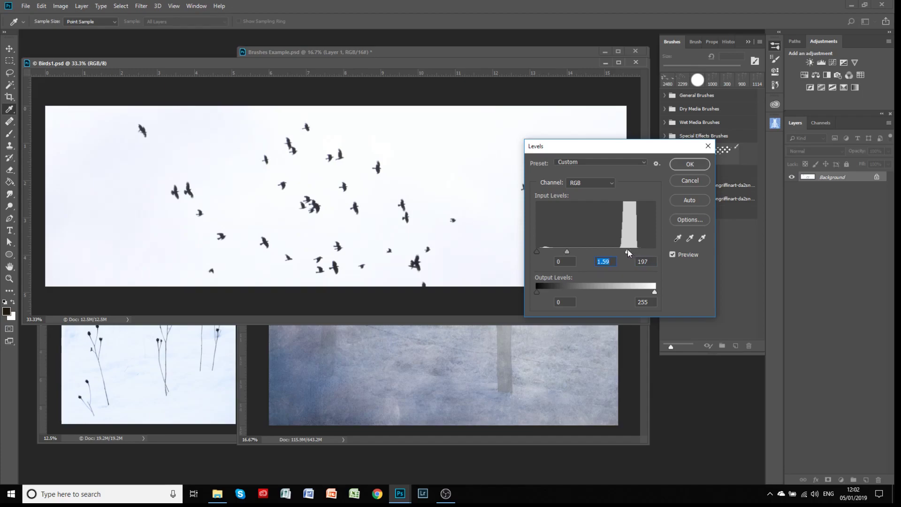
drag(627, 249, 629, 252)
click(688, 164)
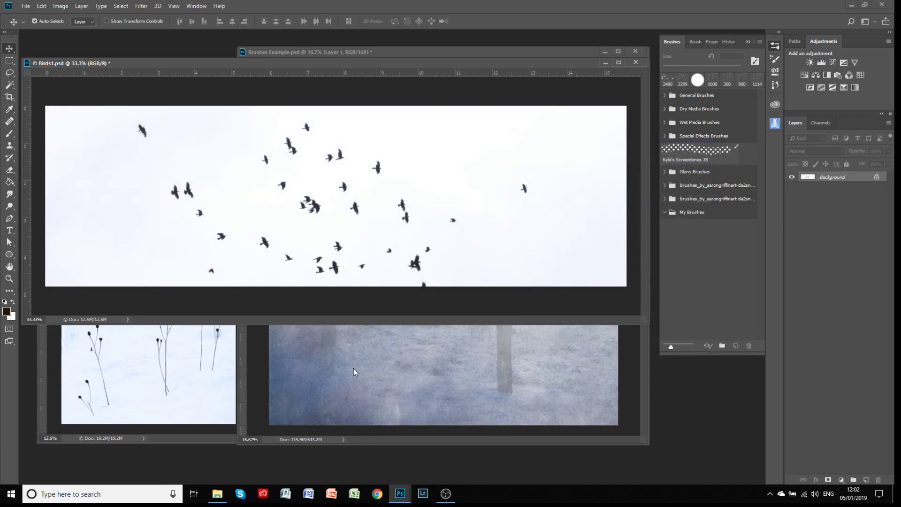
- Erase the white sky with the Magic Eraser and zoom in to check the crow edges
click(7, 125)
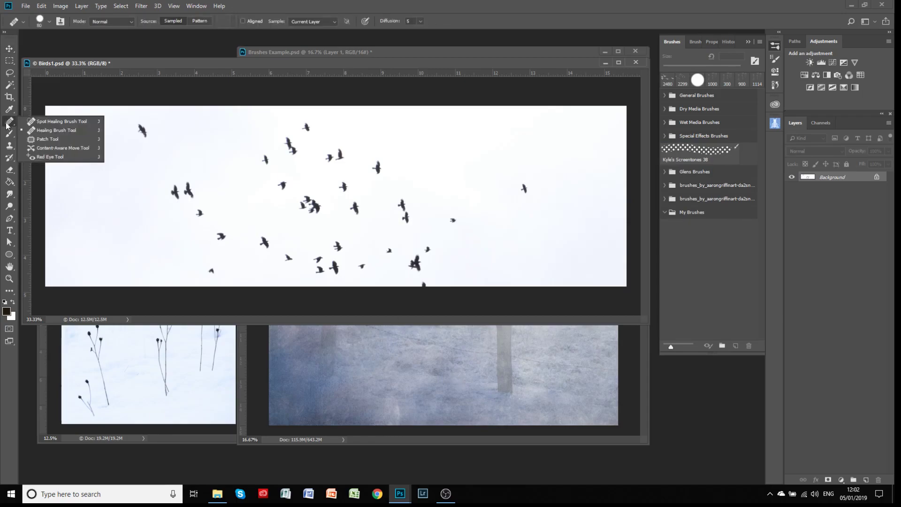
click(9, 170)
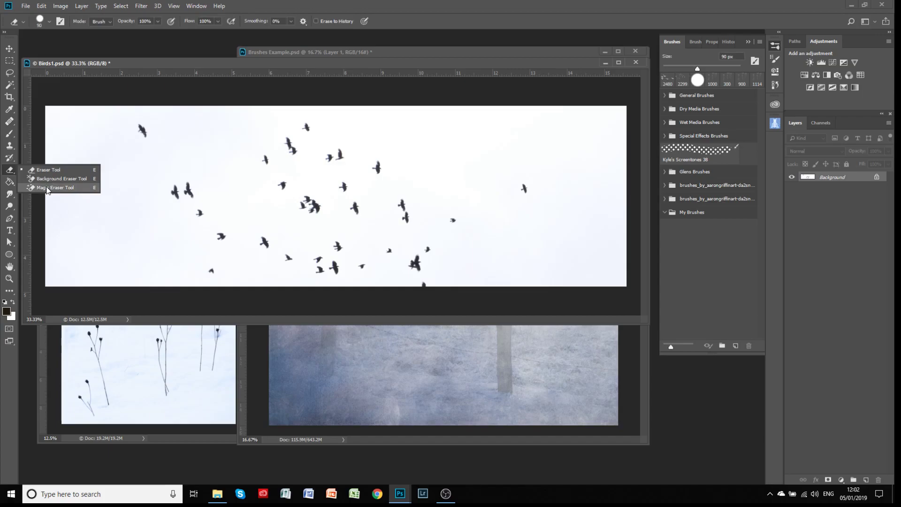
click(48, 188)
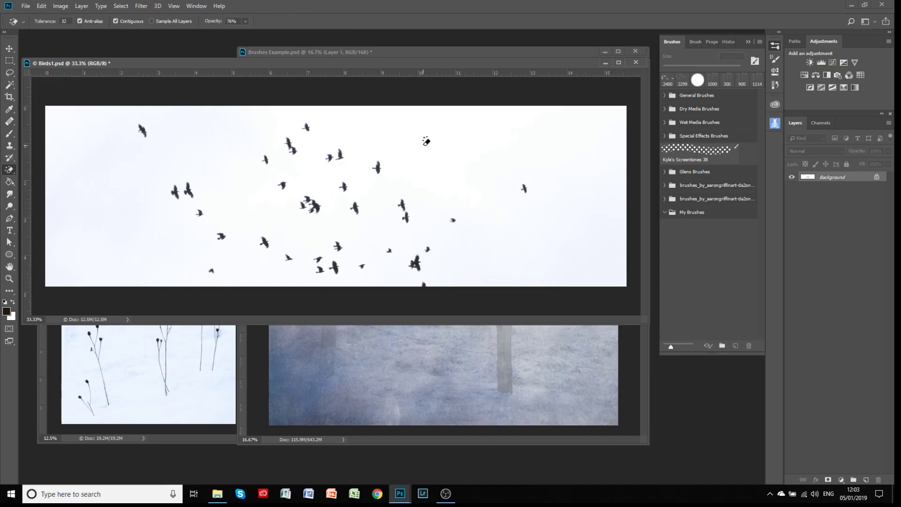
click(426, 141)
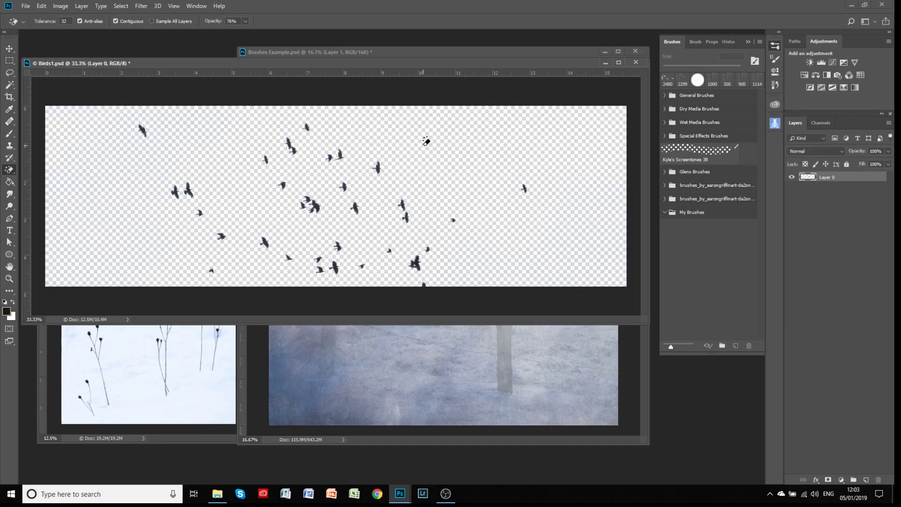
click(9, 278)
click(351, 186)
click(351, 186)
click(351, 186)
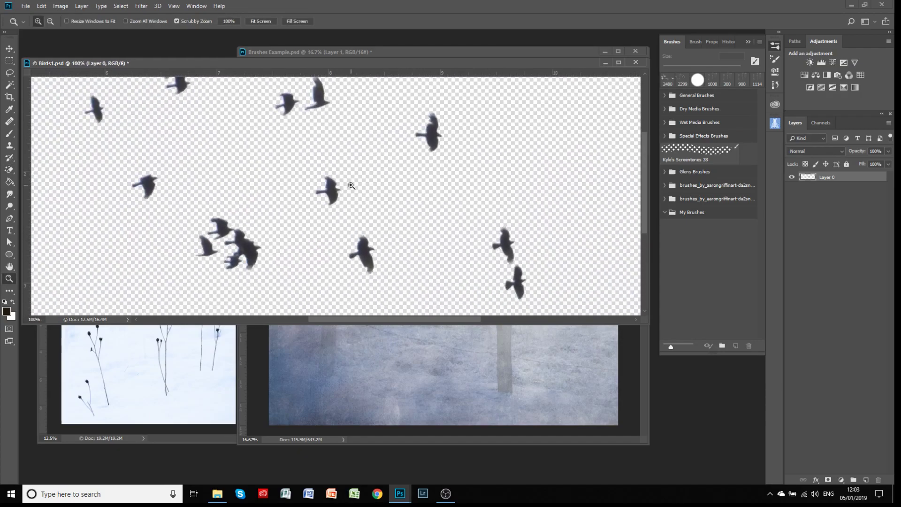
alt+click(351, 185)
alt+click(352, 186)
alt+click(354, 189)
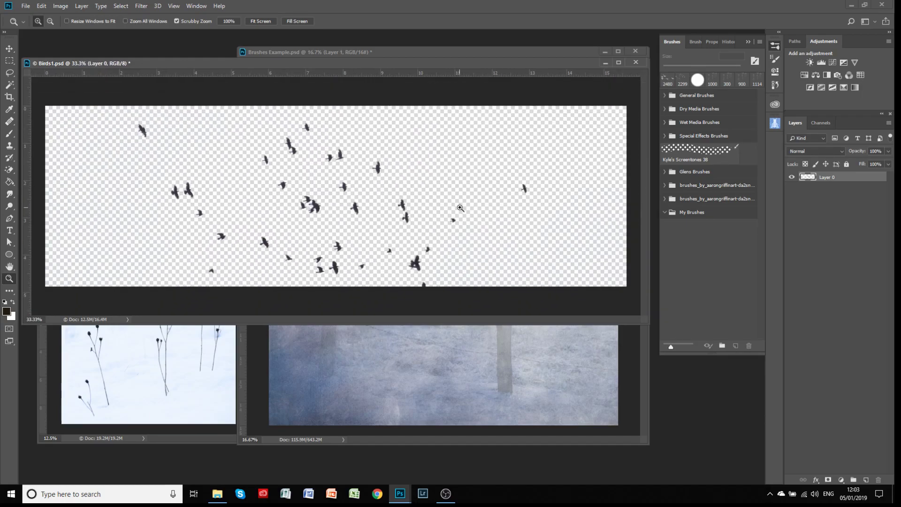
- With the standard Eraser, remove the stray bottom-left crow, the middle cluster, and the lower-right crow
click(8, 171)
drag(9, 170, 42, 169)
mouse_move(199, 287)
mouse_down()
mouse_move(209, 277)
mouse_move(203, 271)
mouse_up()
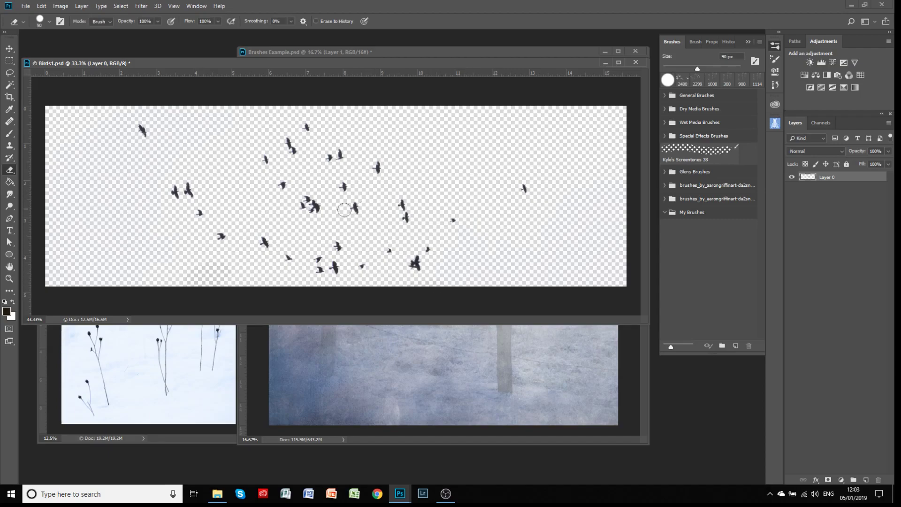
drag(311, 210, 300, 207)
mouse_move(412, 269)
mouse_down()
mouse_move(411, 258)
mouse_move(417, 270)
mouse_up()
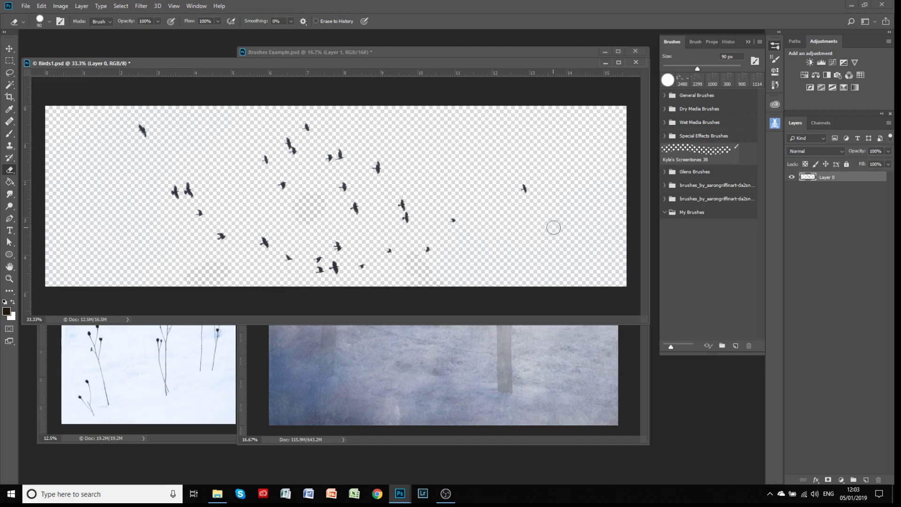
- Crop Birds1 in from the top-left, right, bottom and top edges to fit the crow flock
click(9, 97)
drag(45, 106, 84, 108)
drag(588, 196, 544, 195)
drag(337, 281, 337, 281)
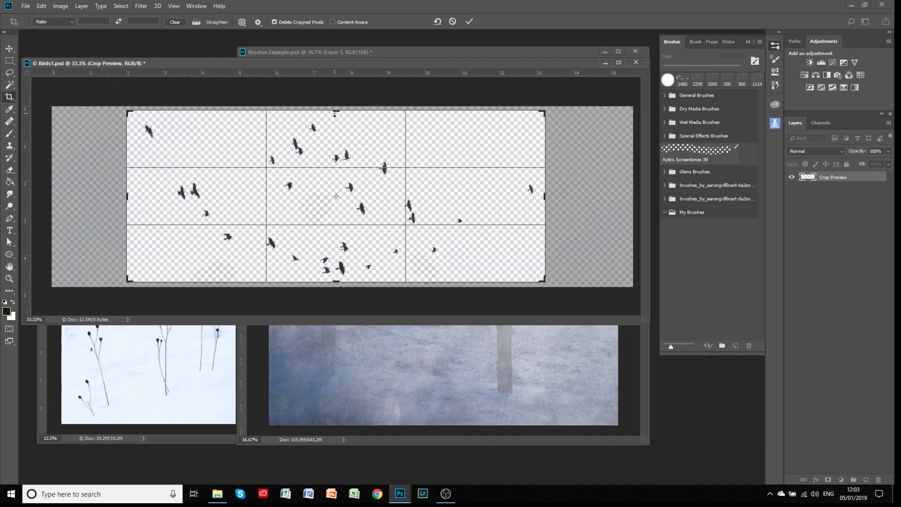
drag(335, 113, 335, 118)
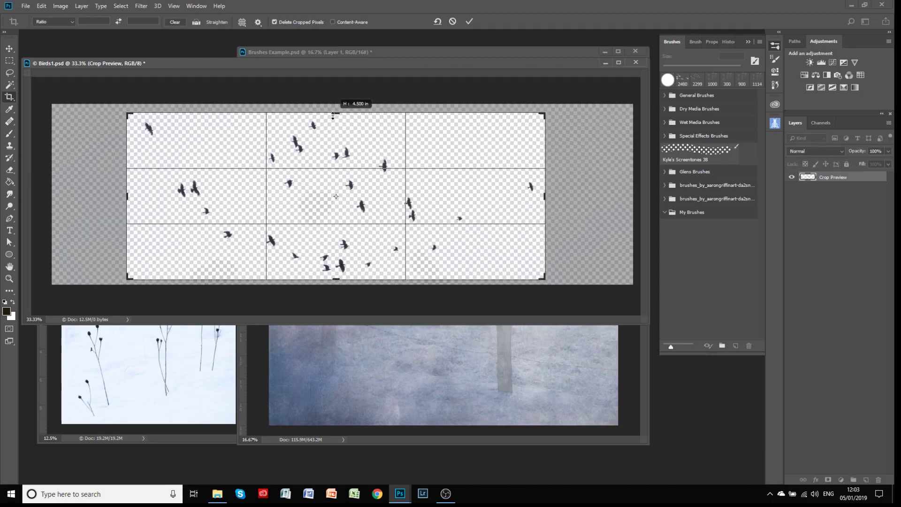
click(468, 21)
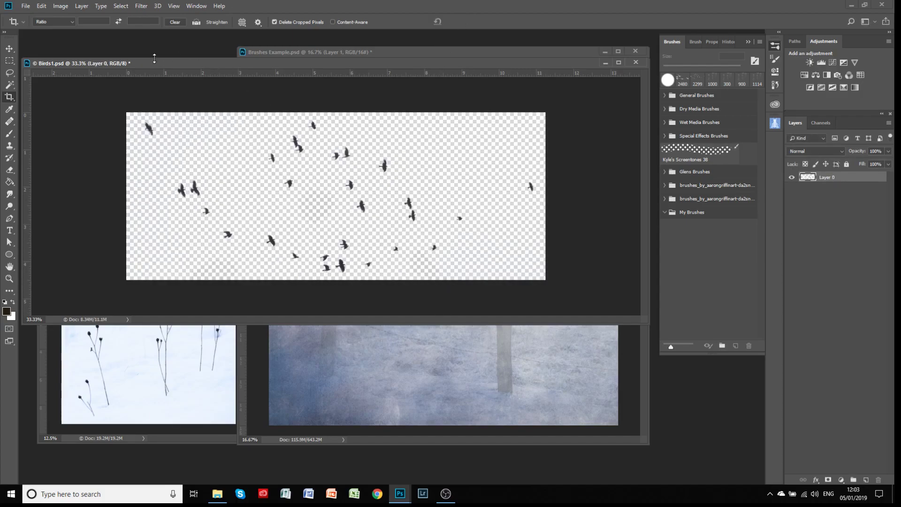
- Define the crow flock as a 2700 px brush preset named Crows1 and check it in My Brushes
click(42, 6)
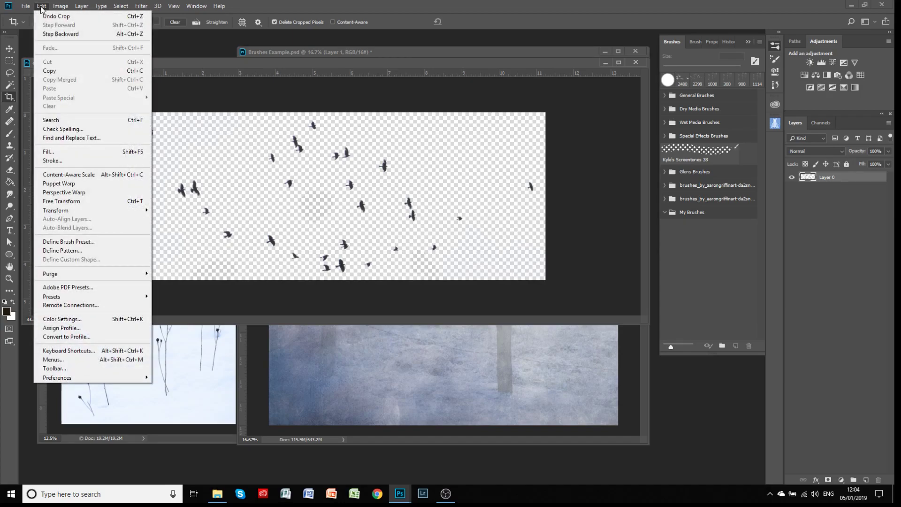
click(56, 242)
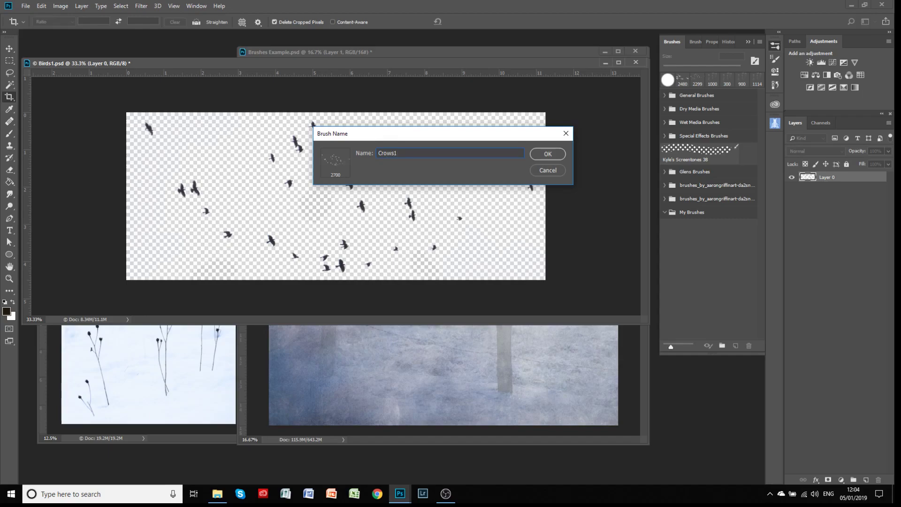
click(542, 155)
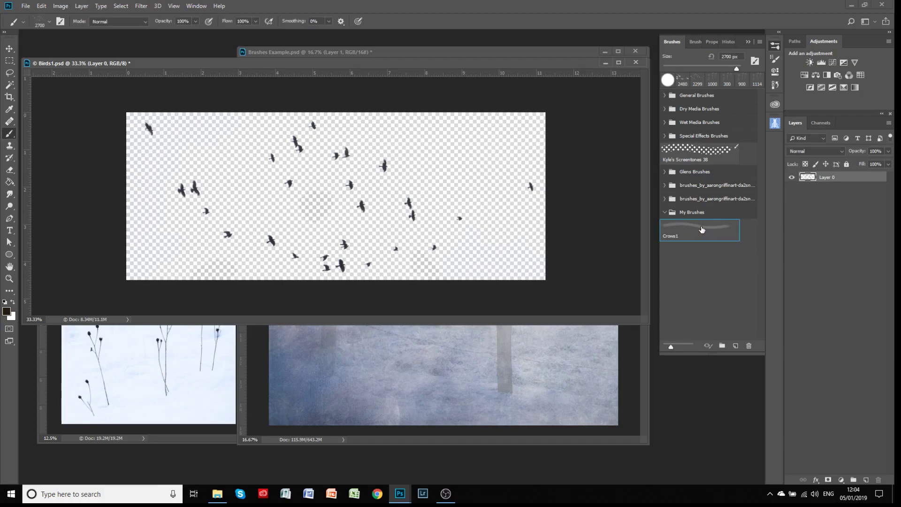
drag(702, 227, 704, 215)
click(664, 211)
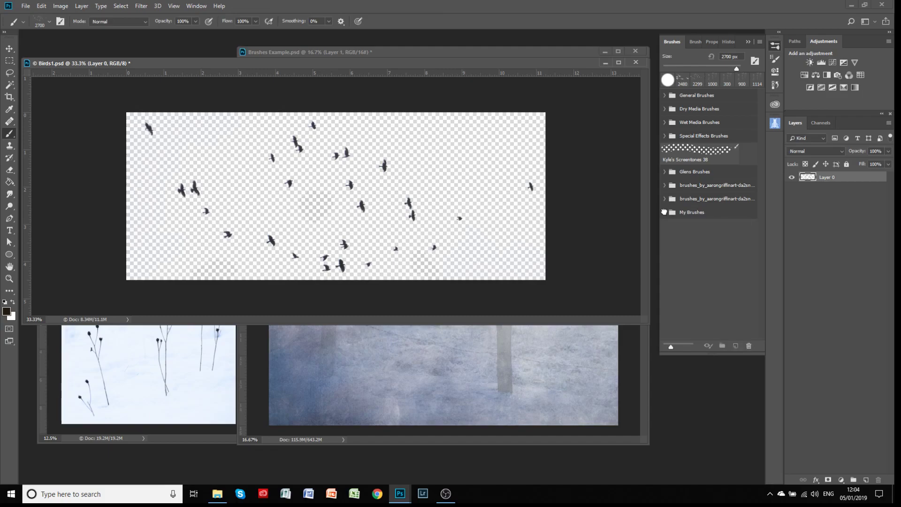
click(664, 212)
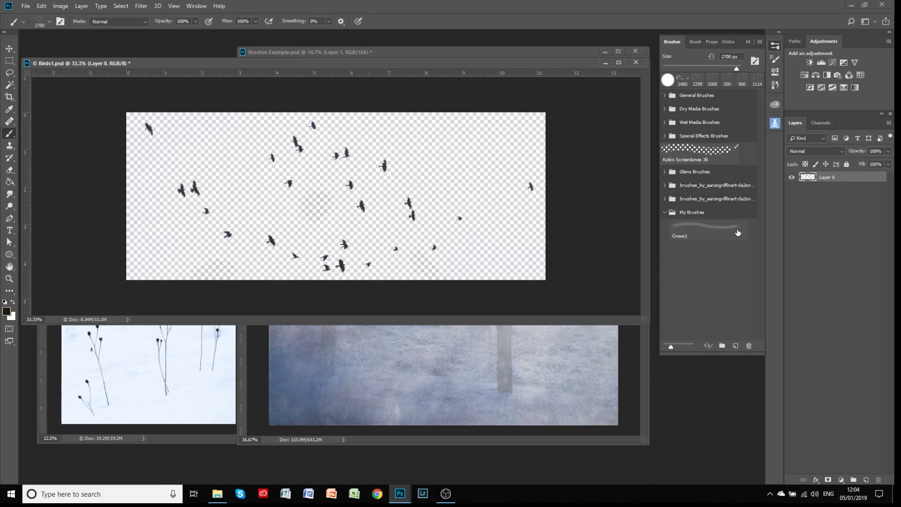
- Close Birds1, pick the regular Brush tool, and undo a first crow stamp made on the wrong layer
click(604, 61)
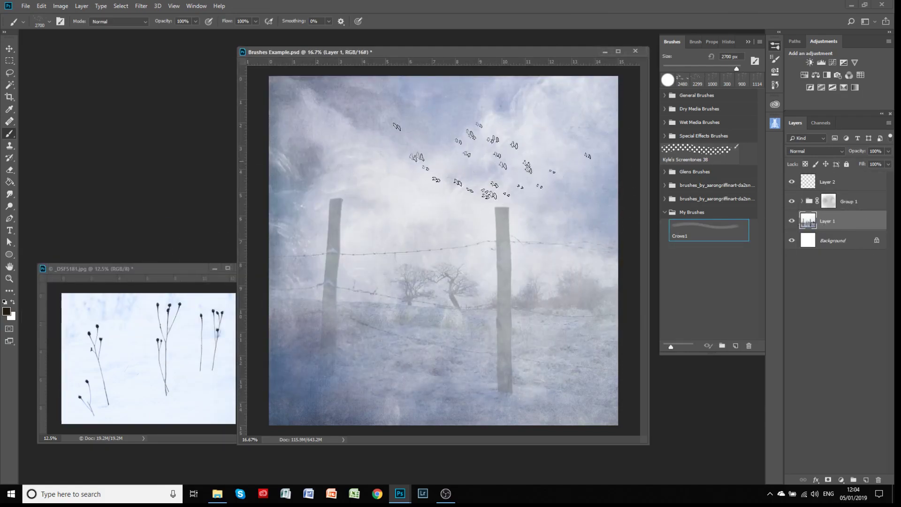
right_click(9, 137)
click(44, 133)
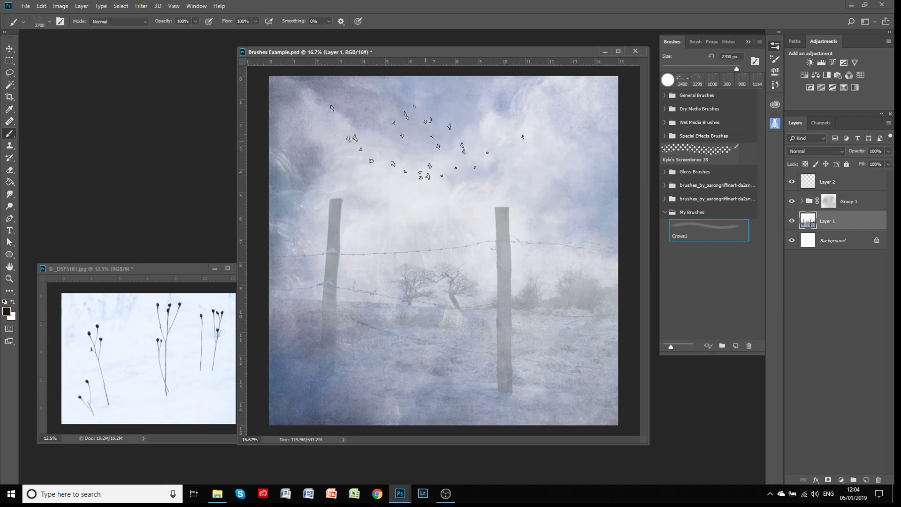
click(425, 141)
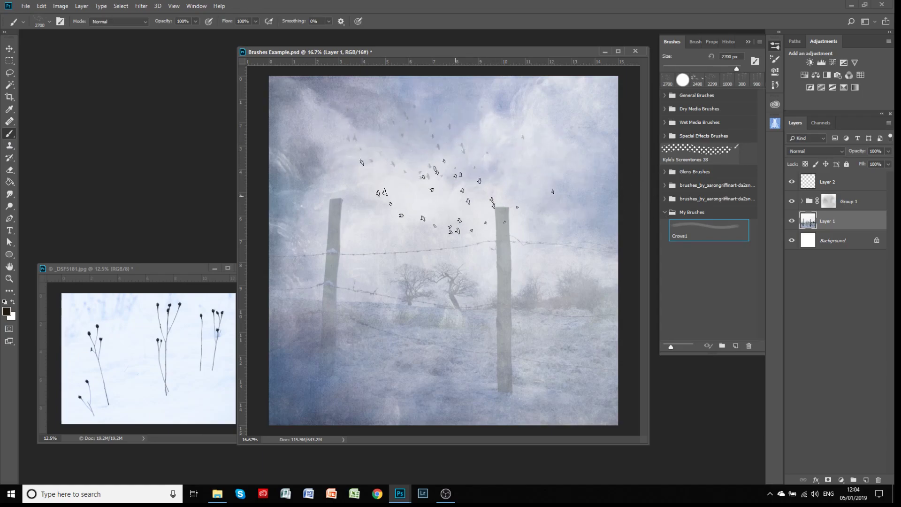
click(41, 6)
click(53, 31)
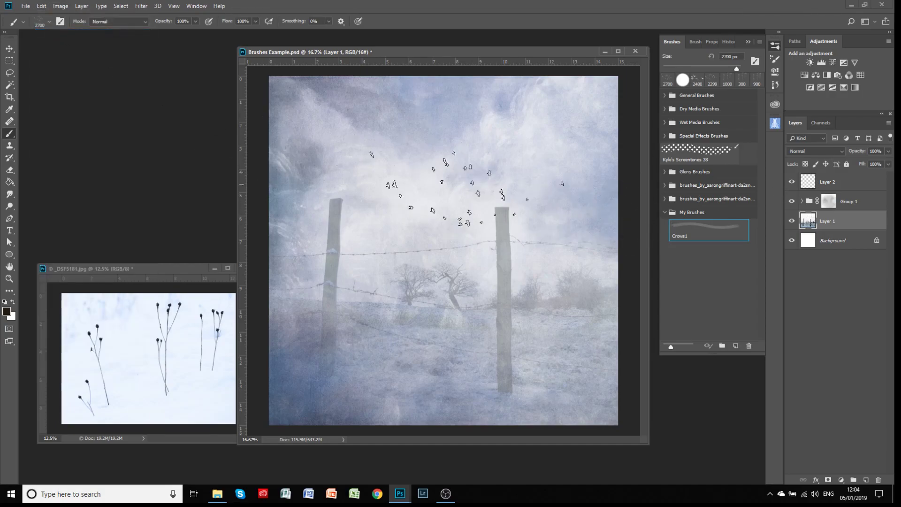
- Stamp a Crows1 flock in the upper sky on Layer 2 at about 63% opacity, keeping Normal blending
click(834, 182)
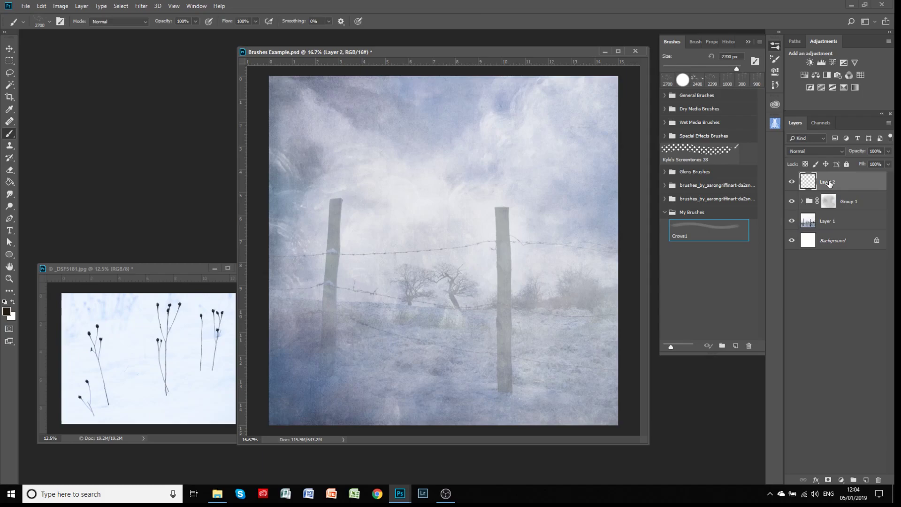
click(425, 148)
click(888, 164)
mouse_move(888, 164)
mouse_down()
mouse_move(856, 162)
mouse_move(894, 174)
mouse_up()
click(816, 155)
click(801, 183)
click(814, 152)
click(807, 160)
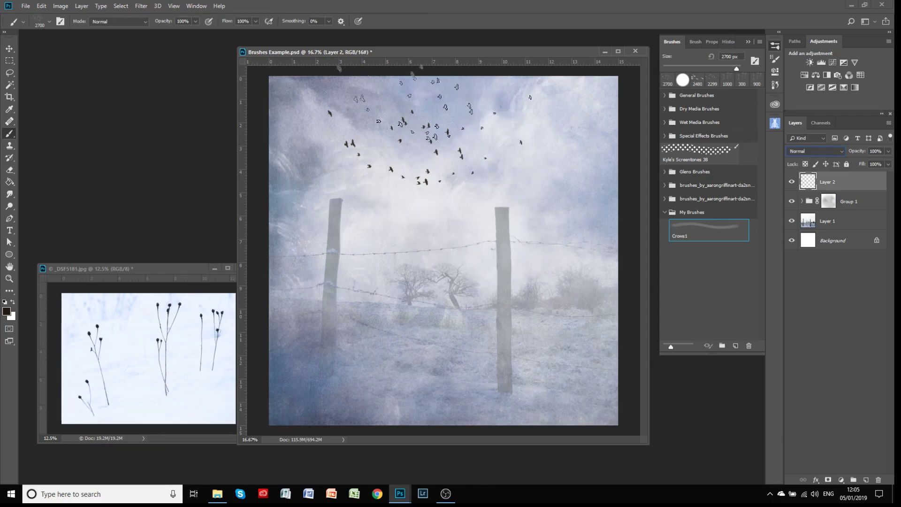
- Stamp more crows over the fence, then add a smaller 1400 px cluster at upper right
click(431, 231)
key(bracketleft)
key(bracketleft)
key(bracketleft)
key(bracketleft)
key(bracketleft)
key(bracketleft)
key(bracketleft)
key(bracketleft)
key(bracketleft)
key(bracketleft)
key(bracketleft)
key(bracketleft)
key(bracketleft)
click(529, 130)
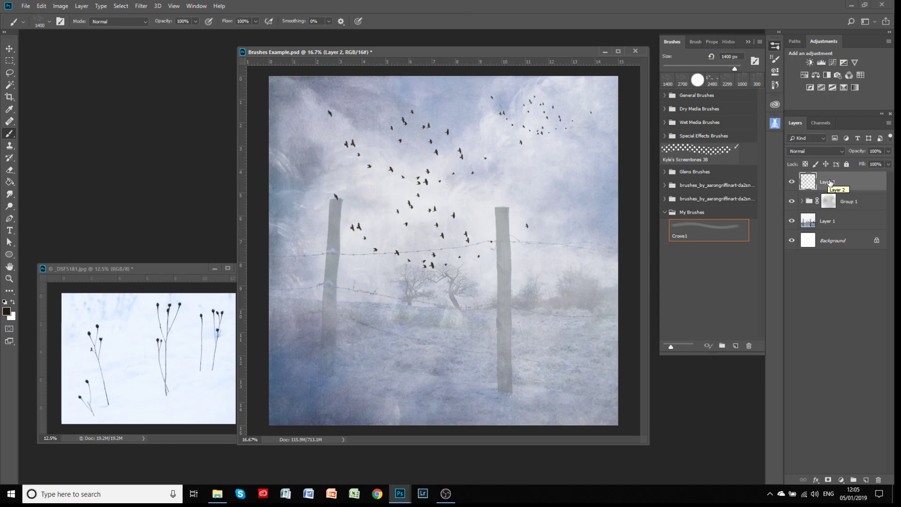
- Stamp crows on a new Layer 3 at 57% opacity, then delete Layer 3
click(866, 480)
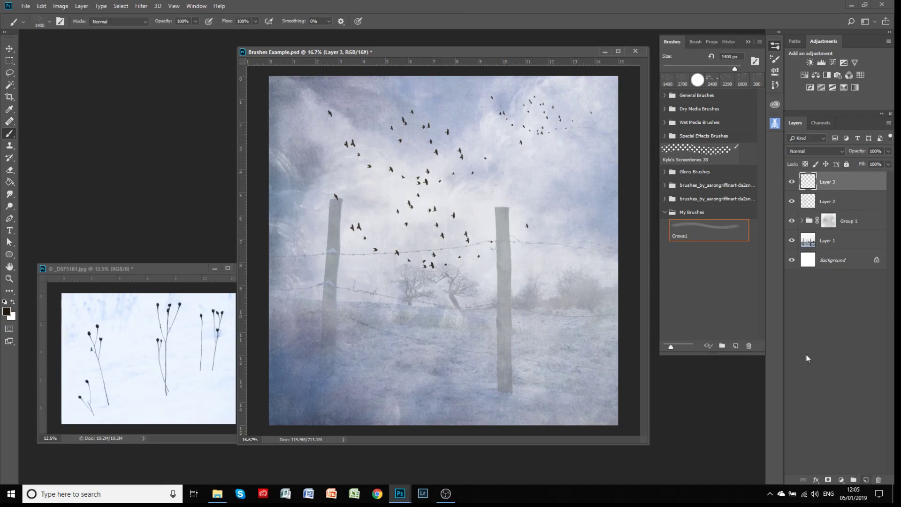
click(547, 176)
click(562, 298)
click(888, 151)
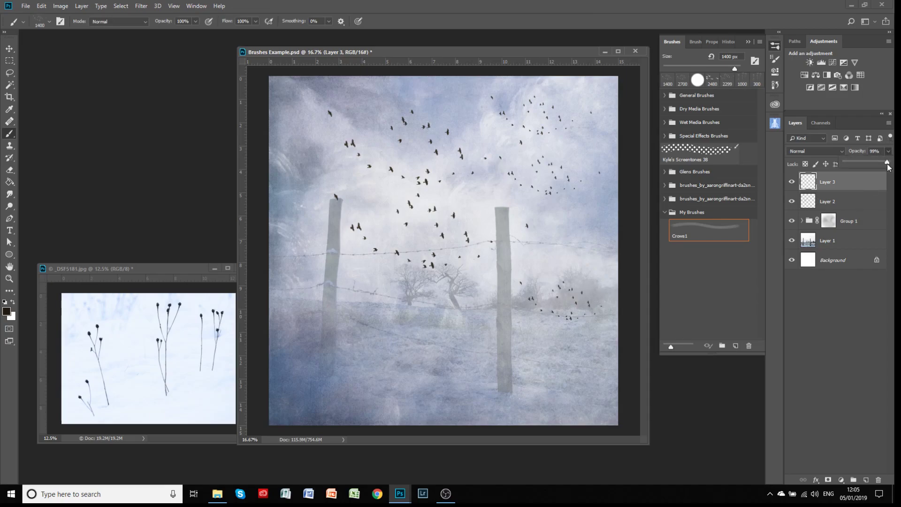
drag(887, 164, 868, 165)
click(876, 481)
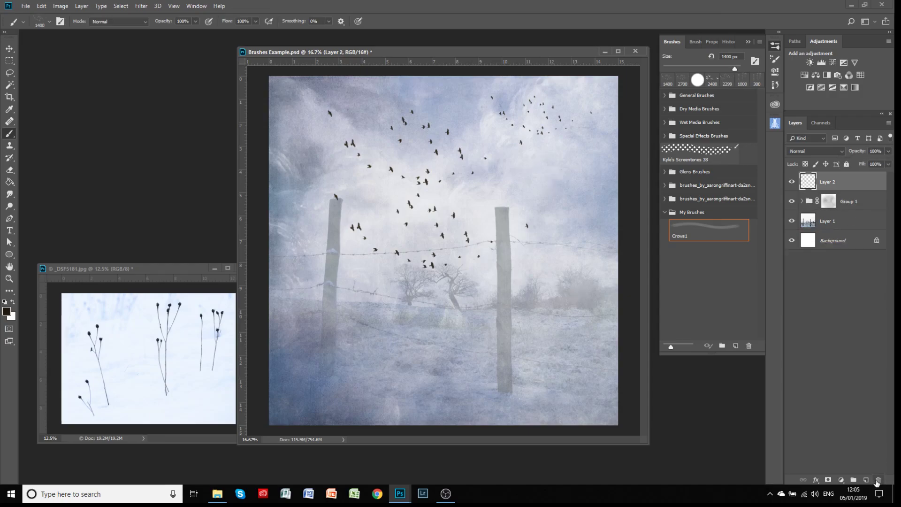
- Delete Layer 2, add a fresh empty layer, and bring _DSF5181.jpg forward enlarged at 25% zoom
click(877, 481)
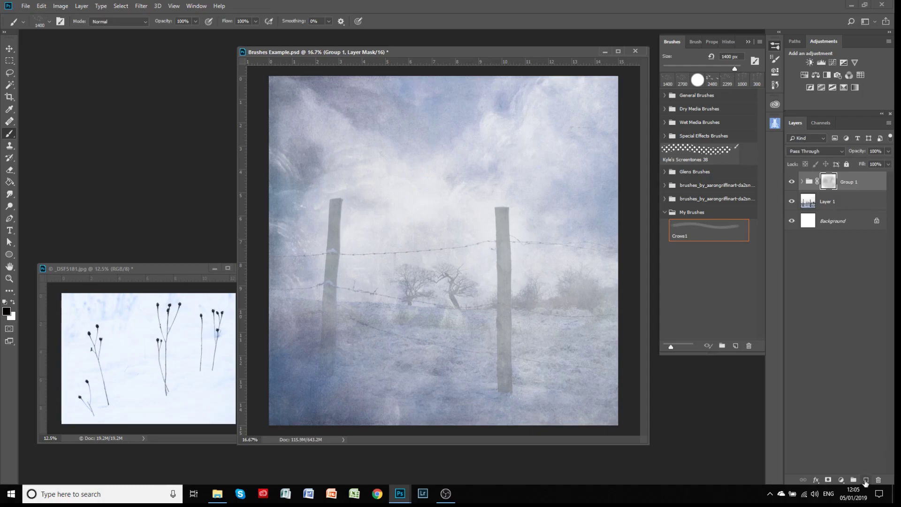
click(866, 481)
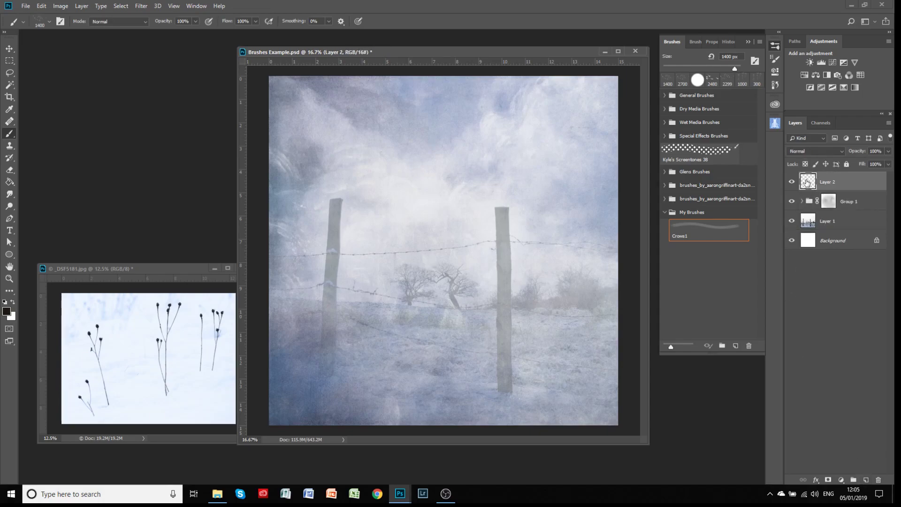
drag(184, 270, 185, 94)
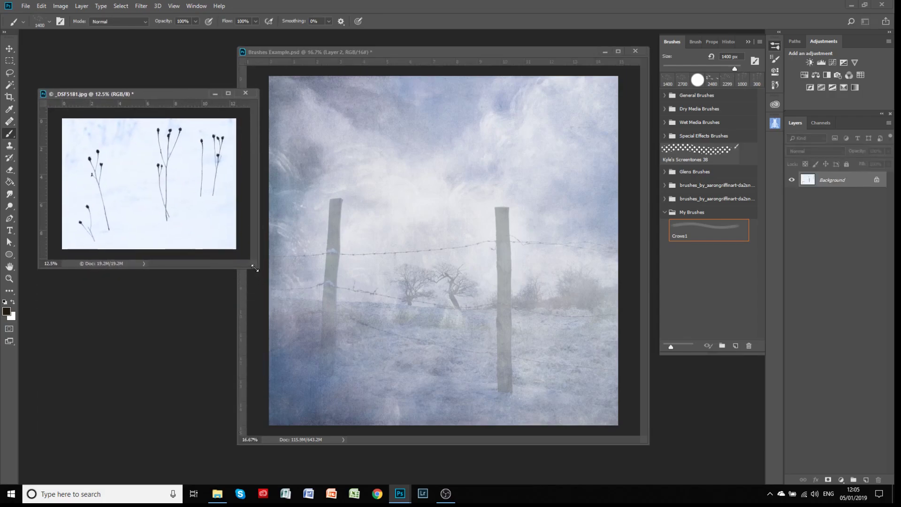
mouse_move(255, 268)
mouse_down()
mouse_move(298, 303)
mouse_move(596, 405)
mouse_up()
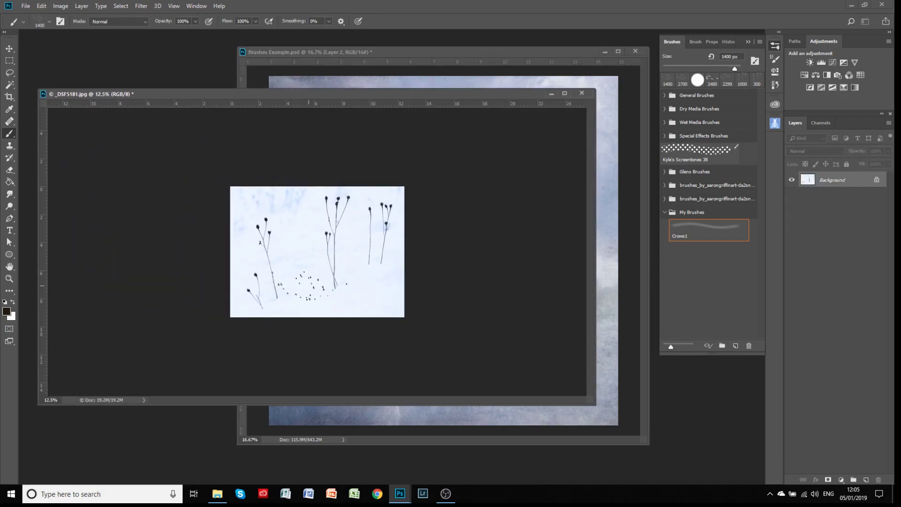
key(ctrl+plus)
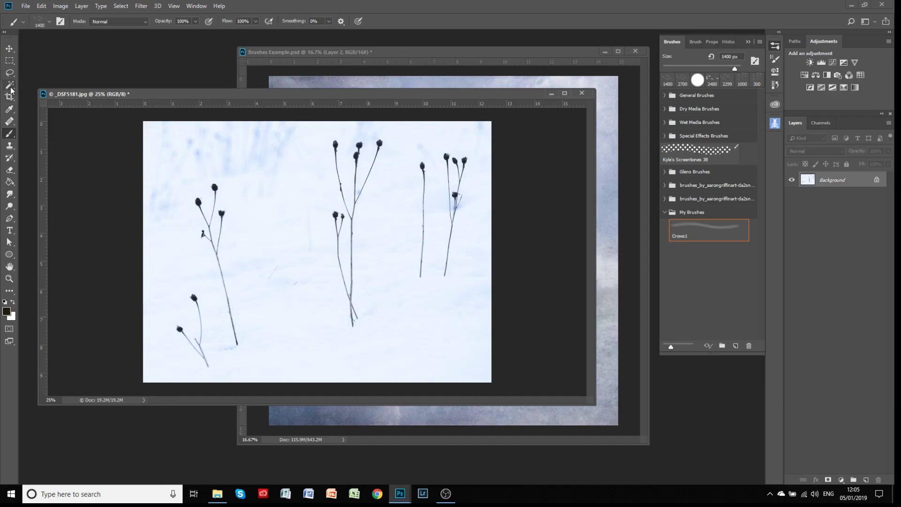
click(10, 49)
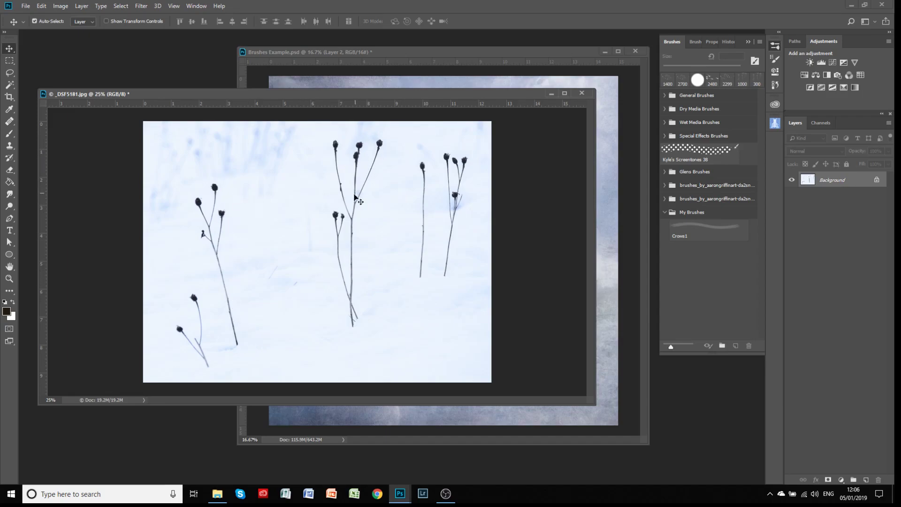
click(10, 170)
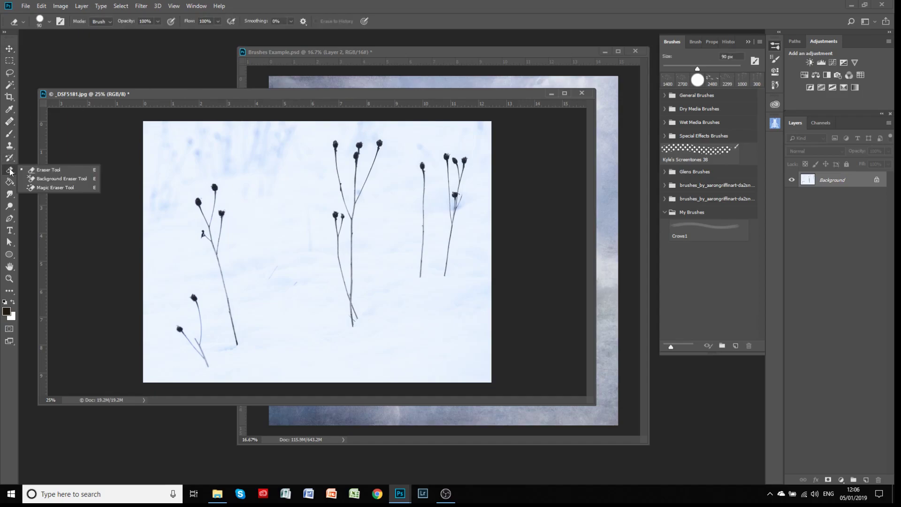
click(53, 188)
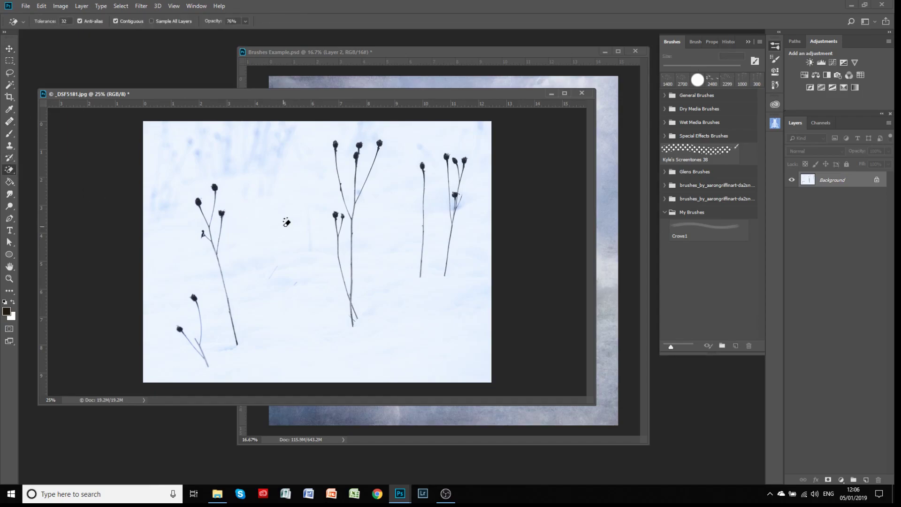
click(285, 222)
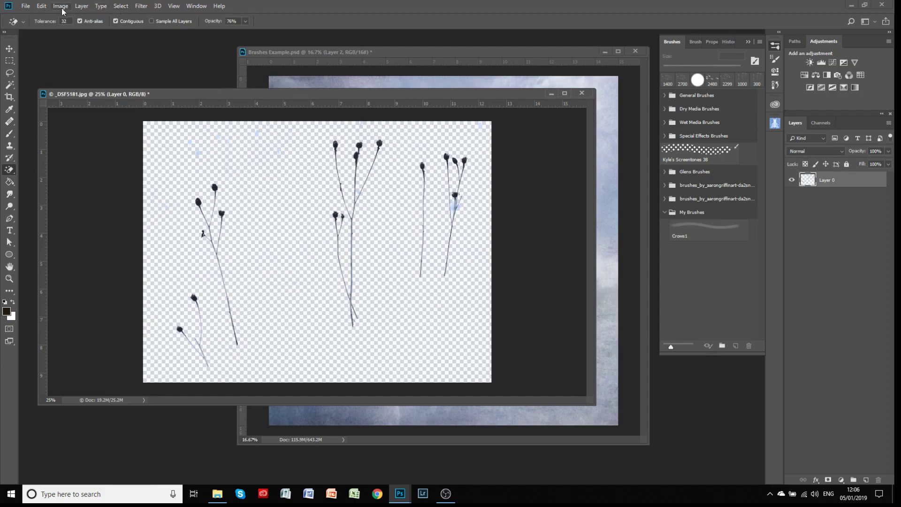
click(41, 6)
- Undo the erasure and apply Levels 0, 0.83, 242 so the snow becomes near-white
click(50, 34)
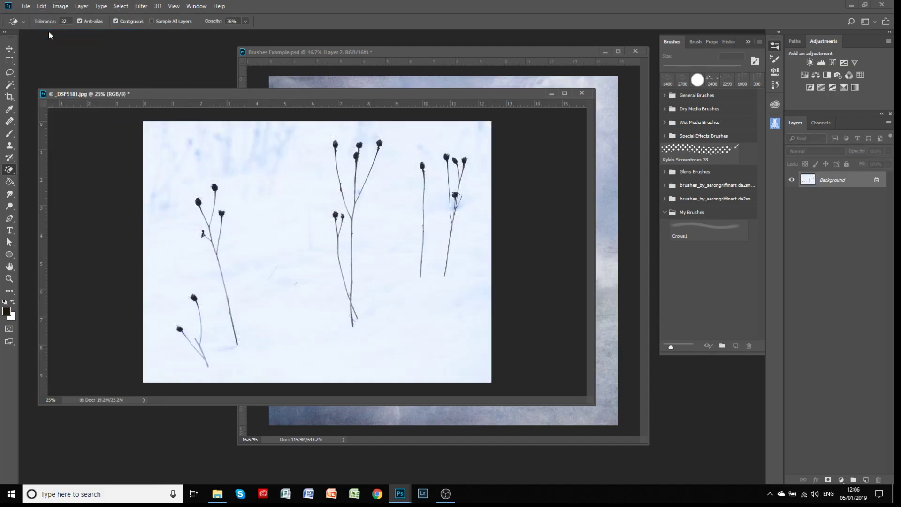
click(61, 5)
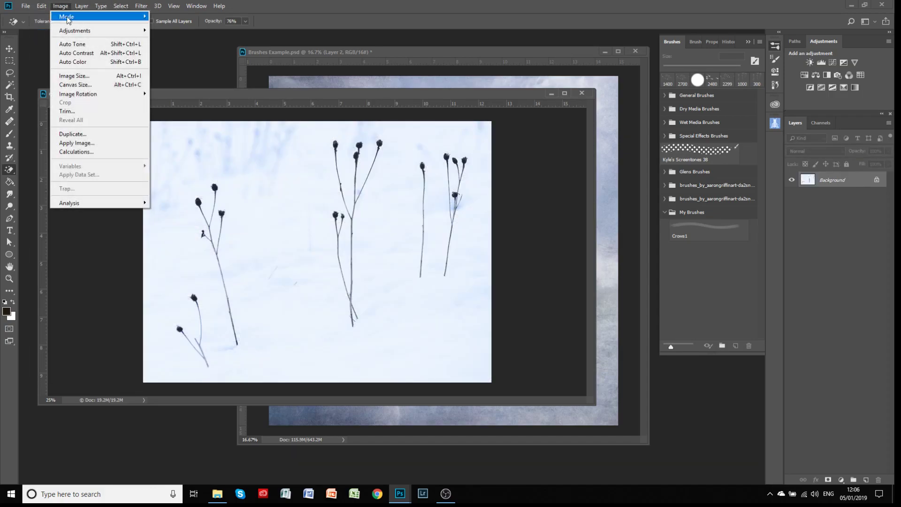
mouse_move(113, 33)
click(166, 39)
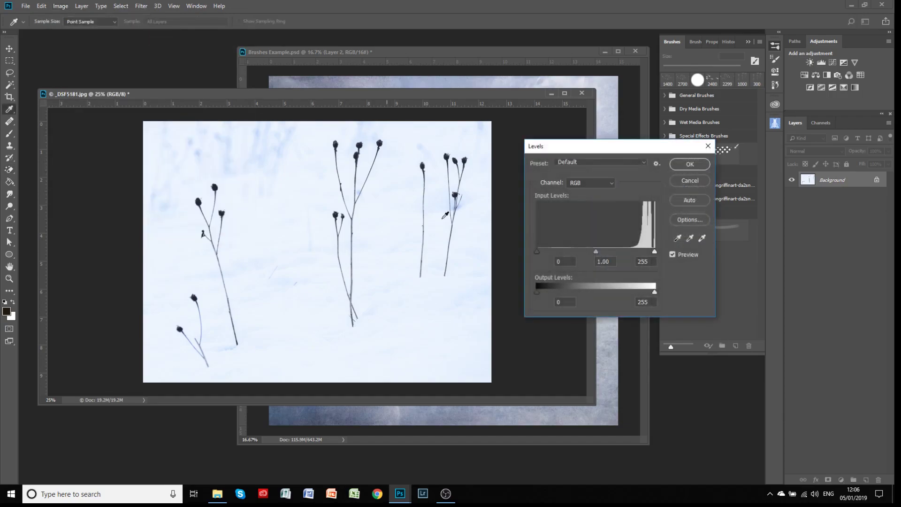
drag(654, 252, 649, 252)
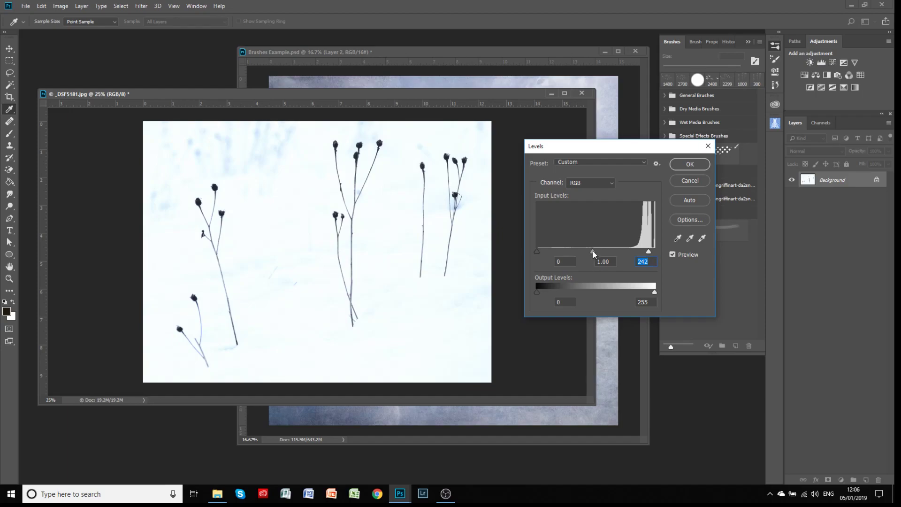
mouse_move(593, 251)
mouse_down()
mouse_move(581, 252)
mouse_move(604, 252)
mouse_up()
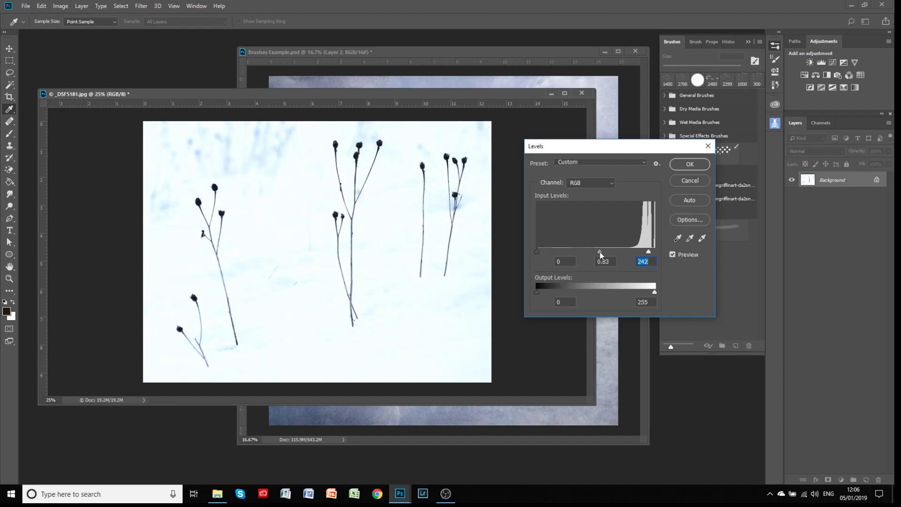
click(689, 164)
key(e)
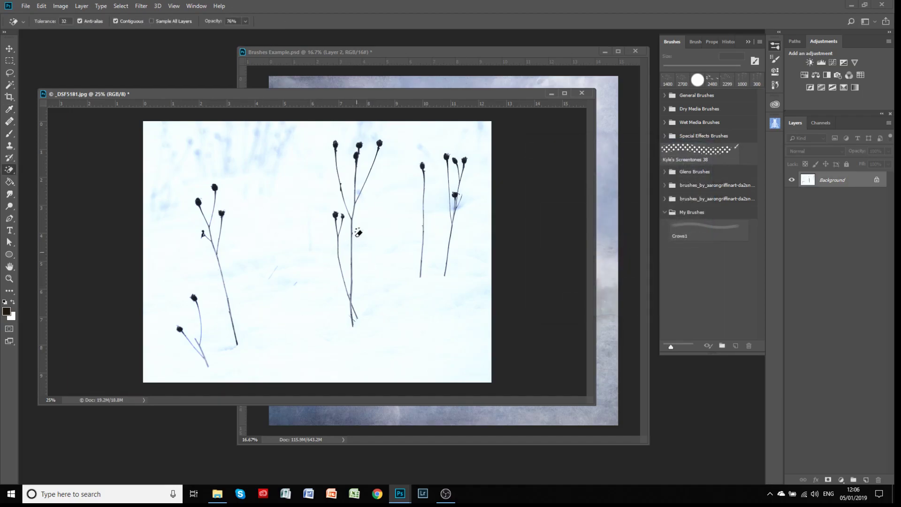
- Make a Color Range selection of Highlights, tuning Fuzziness and Range to exclude the dark stems
click(120, 6)
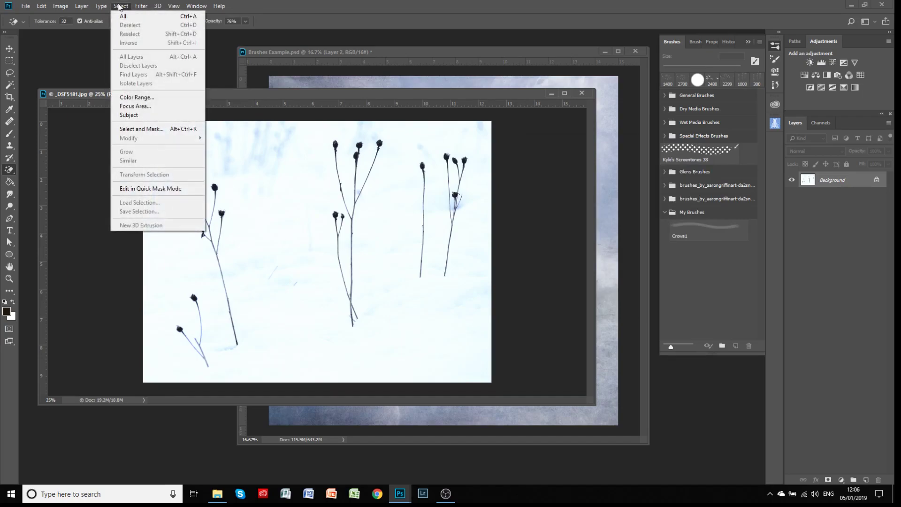
click(134, 97)
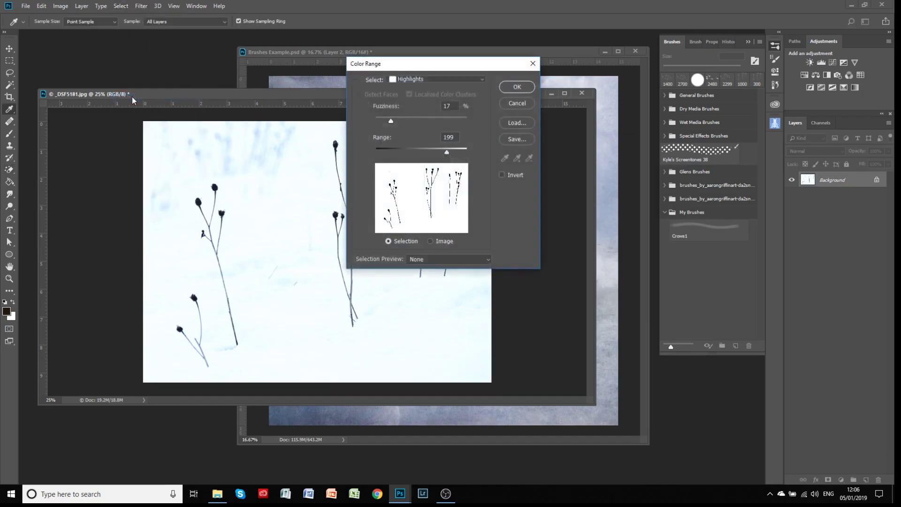
click(406, 78)
click(426, 170)
click(415, 80)
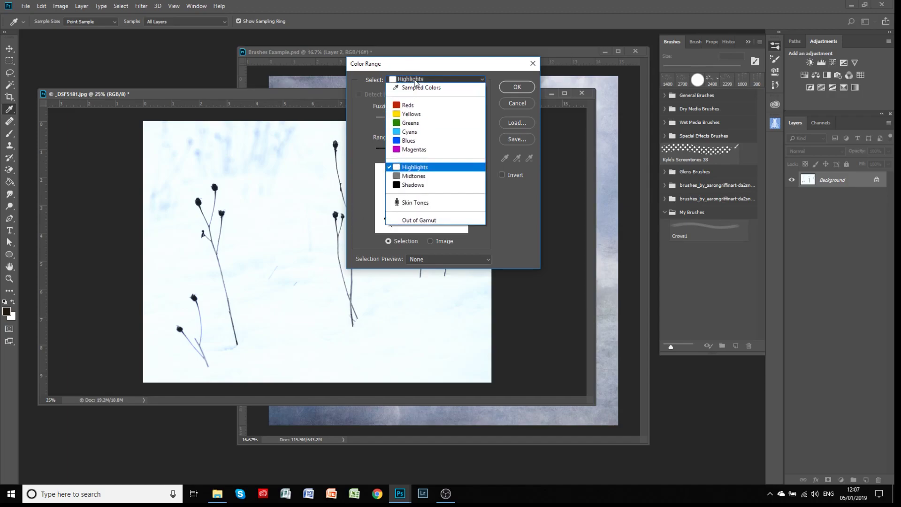
click(436, 167)
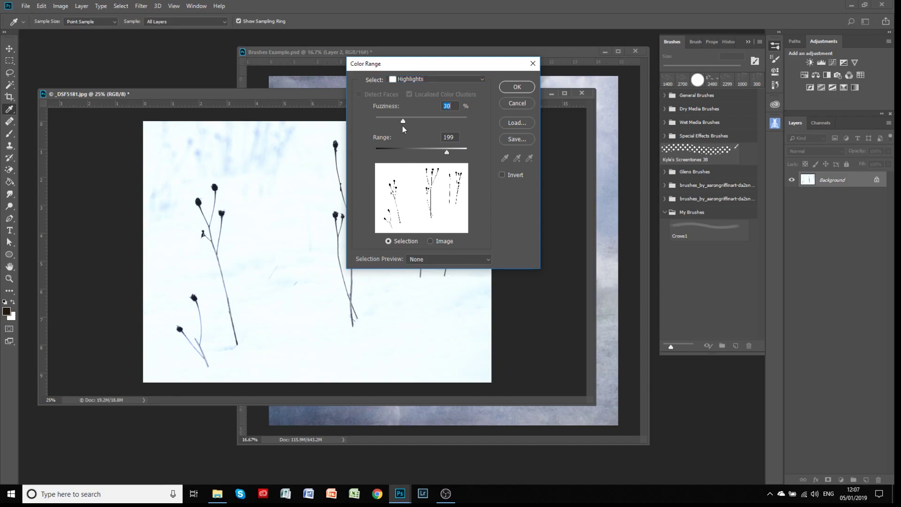
mouse_move(391, 120)
mouse_down()
mouse_move(378, 120)
mouse_move(424, 129)
mouse_move(364, 128)
mouse_move(413, 131)
mouse_move(397, 134)
mouse_up()
mouse_move(448, 149)
mouse_down()
mouse_move(418, 152)
mouse_move(464, 163)
mouse_move(447, 163)
mouse_up()
click(514, 87)
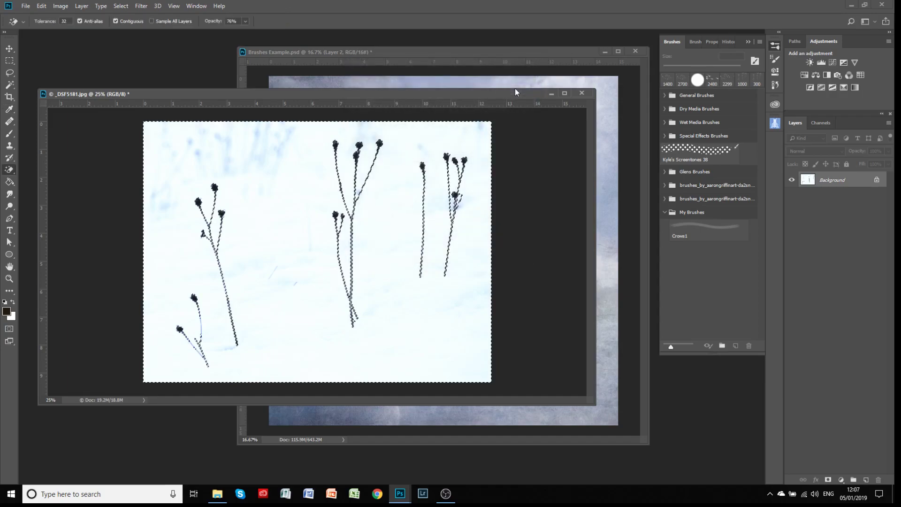
- Convert the Background to Layer 0, erase the white snow with the Magic Eraser, and deselect
click(875, 182)
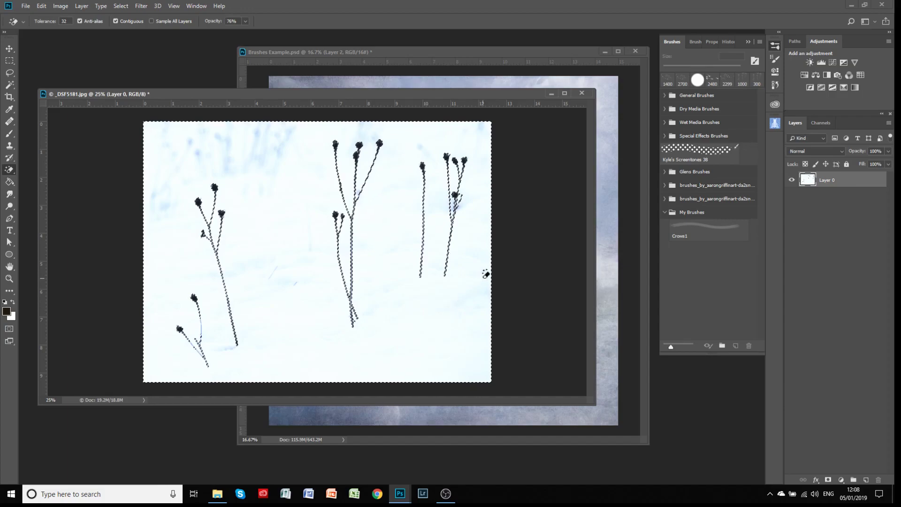
click(474, 310)
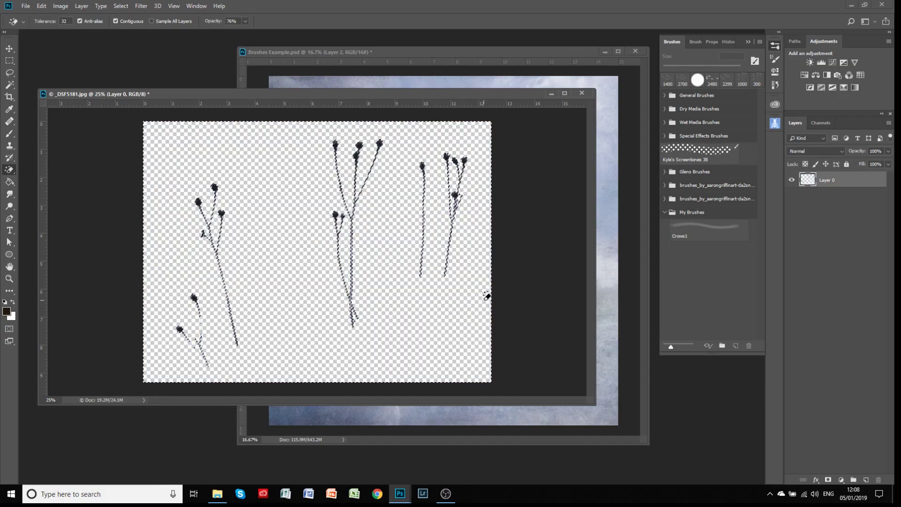
click(139, 7)
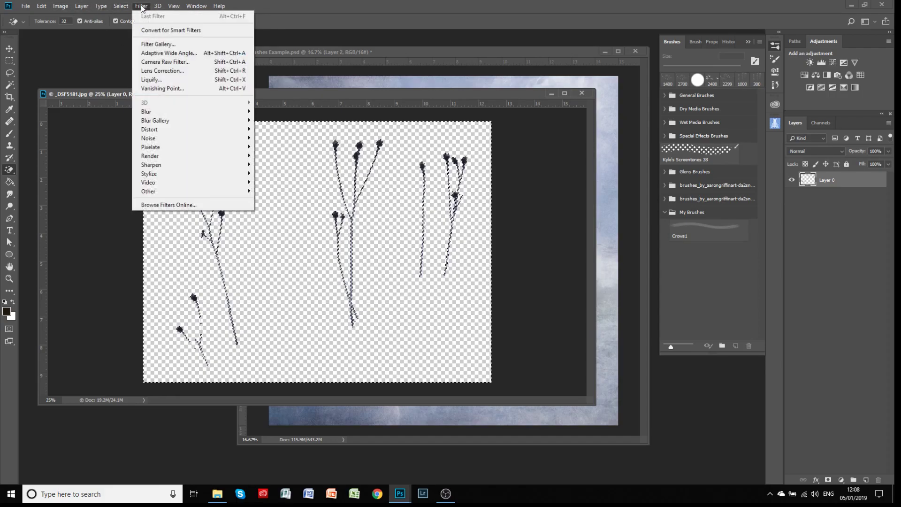
mouse_move(121, 6)
click(128, 24)
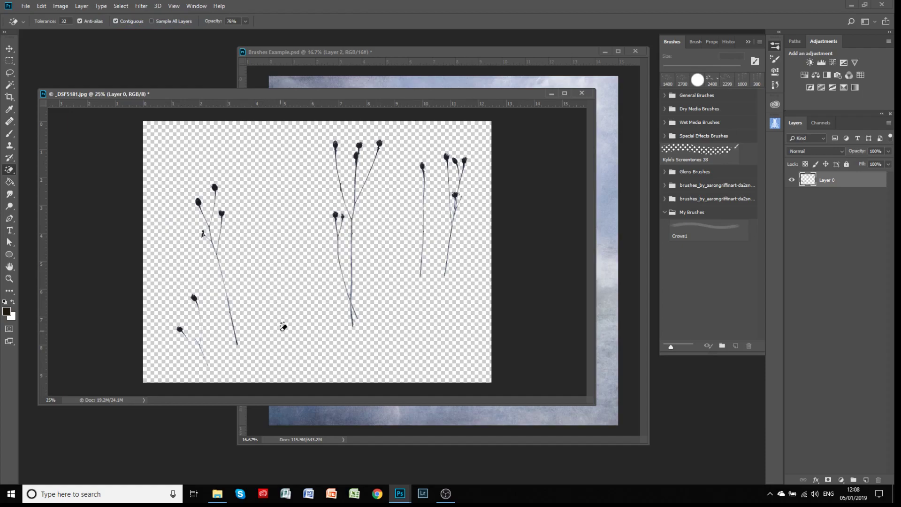
- Crop away the empty left edge of the seed-head stems canvas
click(9, 97)
drag(143, 251, 146, 250)
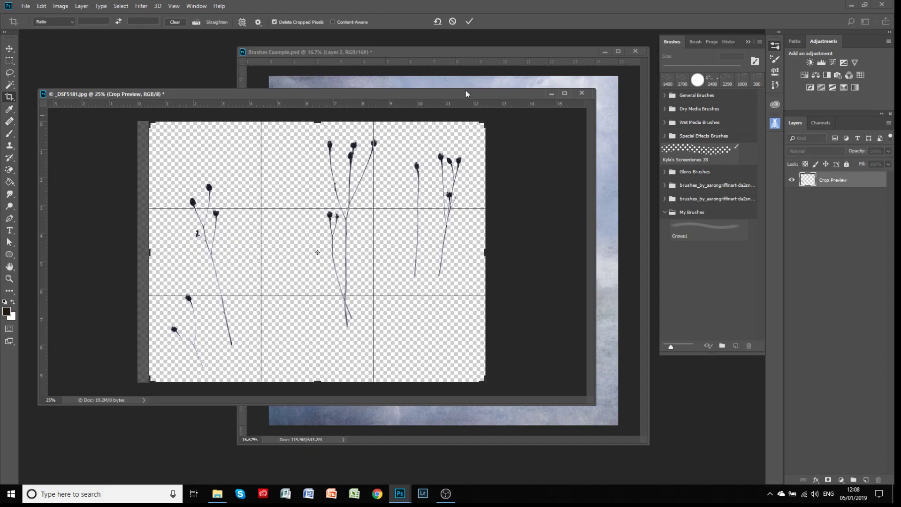
click(470, 21)
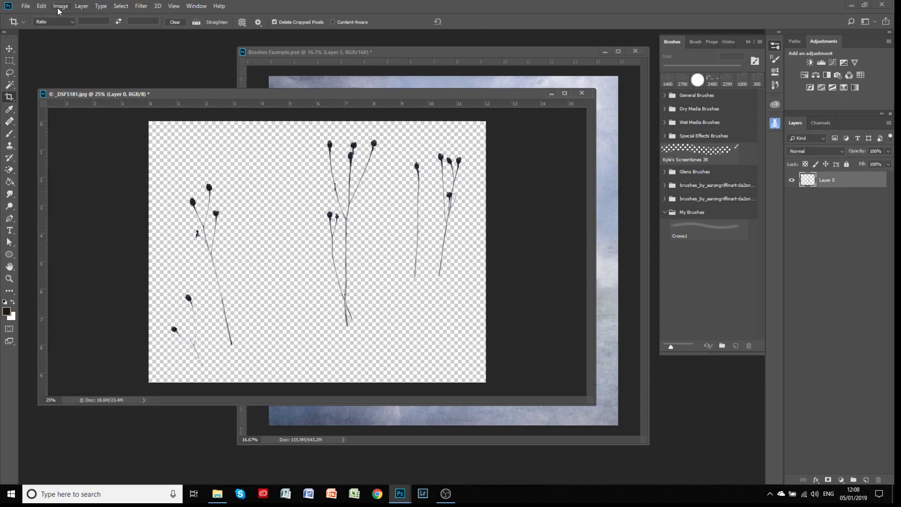
- Define the stems as a 2501 px Grasses brush and move it above Crows1 in My Brushes
click(42, 5)
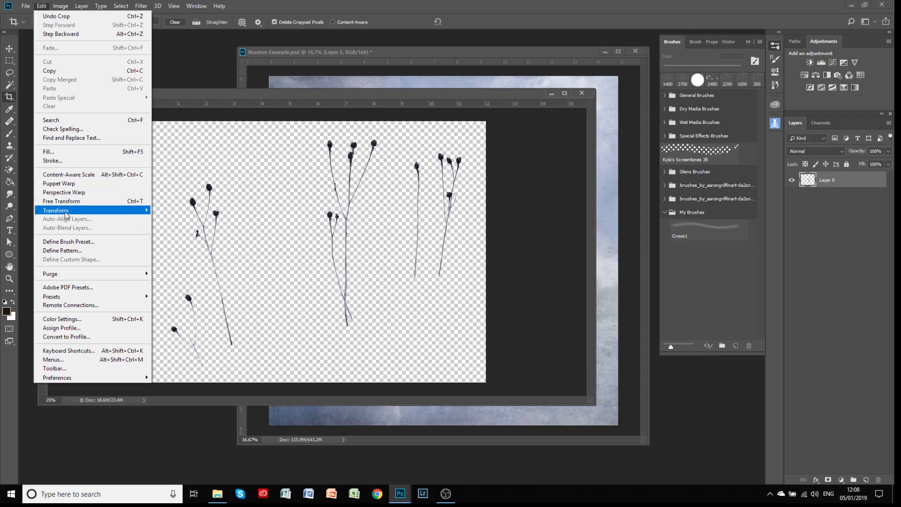
click(69, 241)
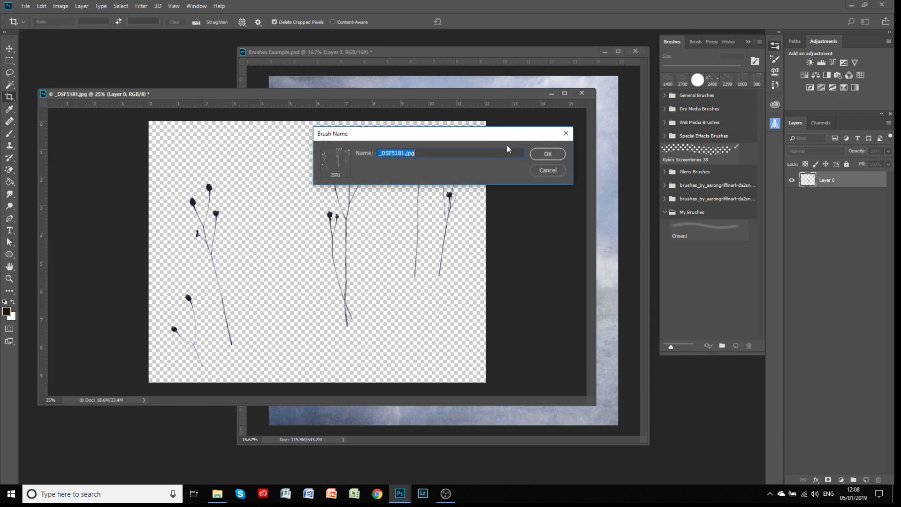
text(Grasses)
click(550, 150)
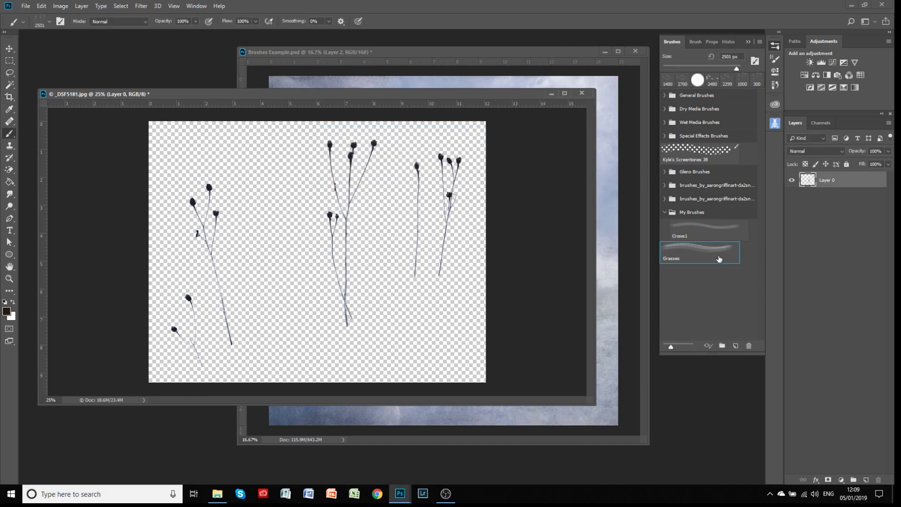
mouse_move(695, 257)
mouse_down()
mouse_move(708, 245)
mouse_move(694, 232)
mouse_move(708, 236)
mouse_up()
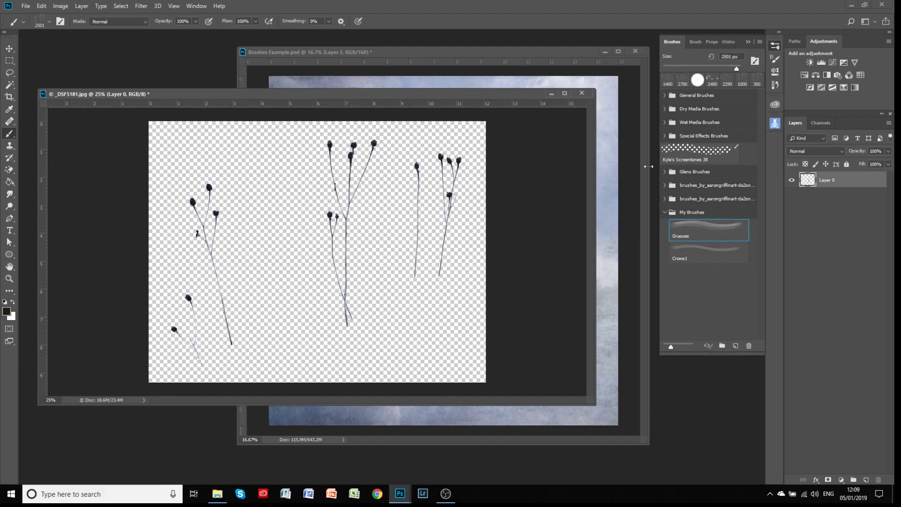
- Close _DSF5181.jpg and stamp black grass clusters below the fence, the second at 1500 px
click(551, 93)
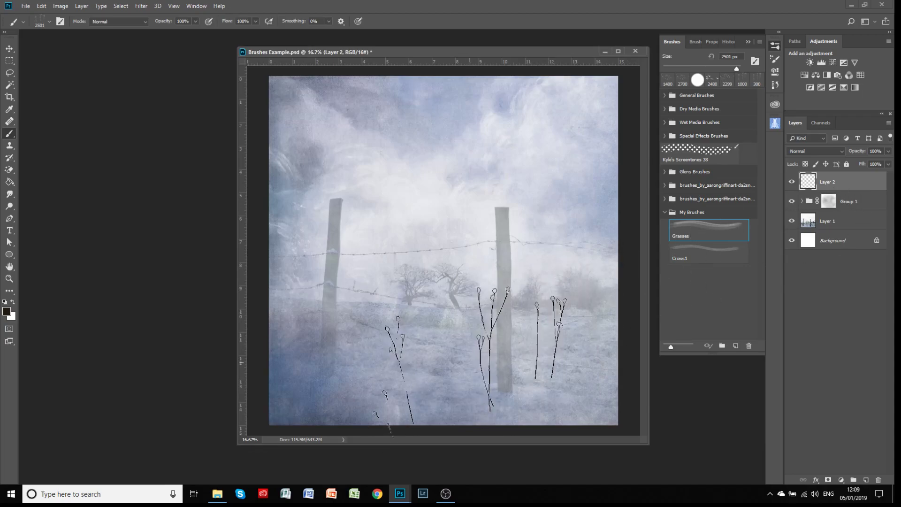
click(483, 350)
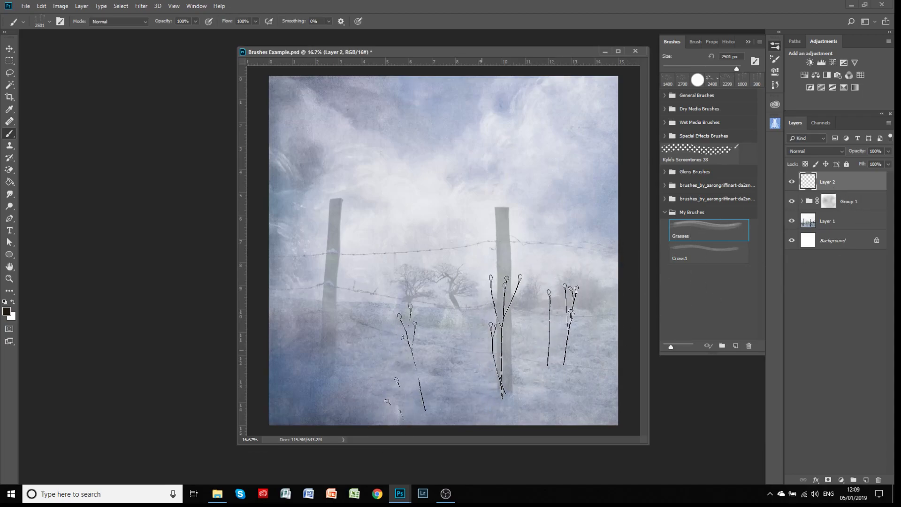
key(bracketleft)
key(bracketleft)
key(bracketleft)
key(bracketleft)
key(bracketleft)
key(bracketleft)
key(bracketleft)
key(bracketleft)
key(bracketleft)
key(bracketleft)
click(432, 359)
- Set the foreground colour to brown 6d4c1d
click(6, 312)
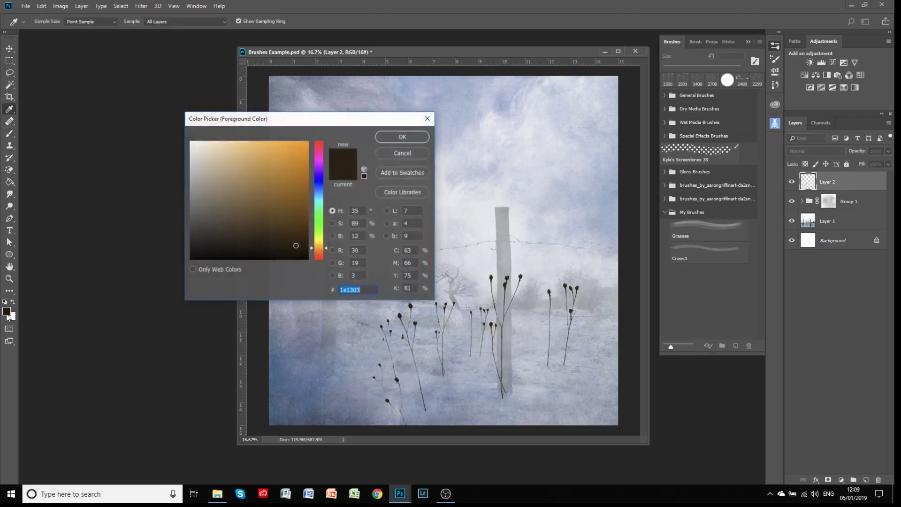
click(280, 229)
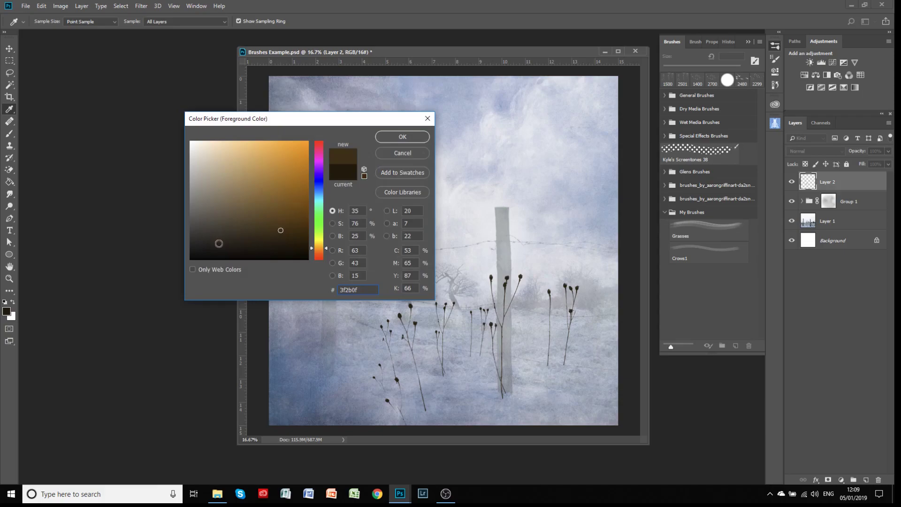
mouse_move(217, 243)
mouse_down()
mouse_move(197, 249)
mouse_move(277, 209)
mouse_up()
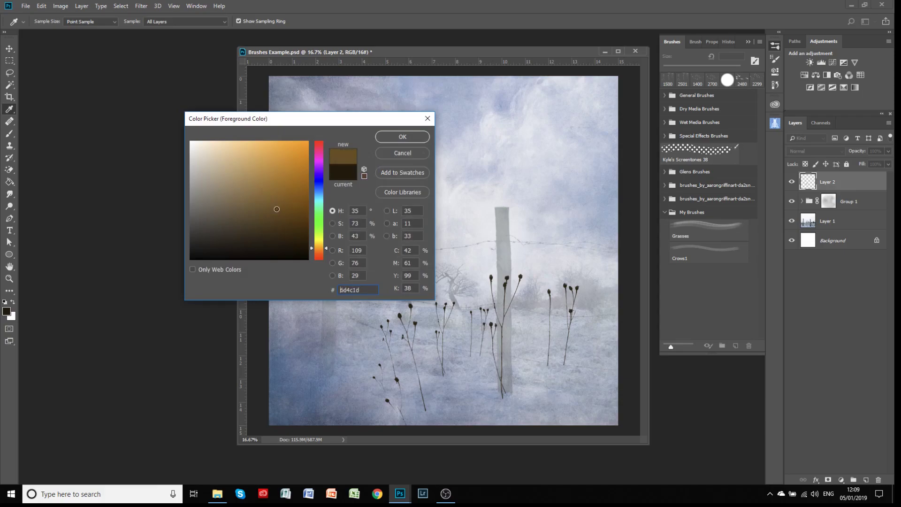
click(412, 136)
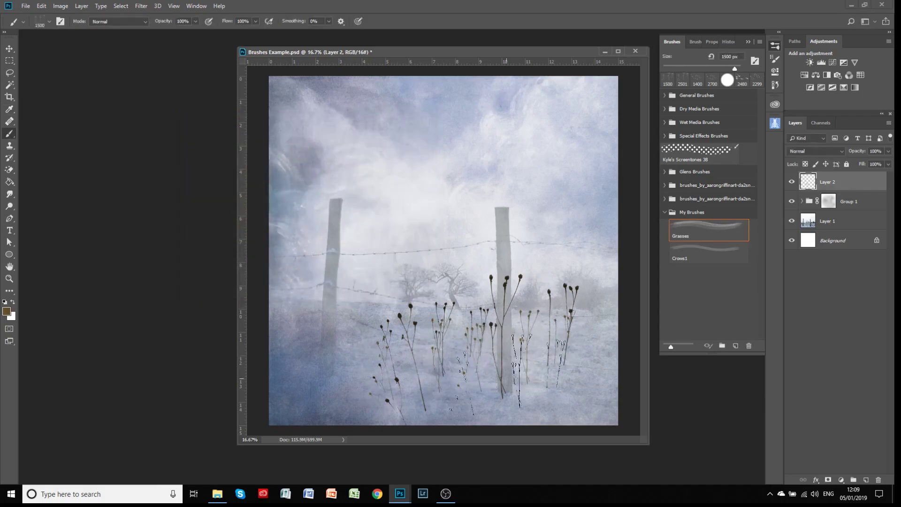